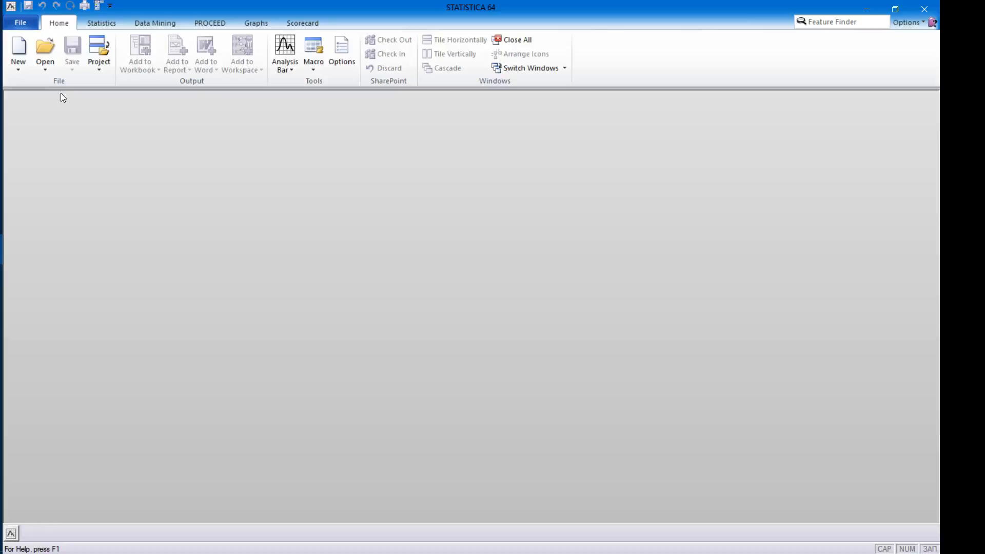
- Create a stand-alone spreadsheet with 10 variables and 10 cases, and maximize its window
click(20, 49)
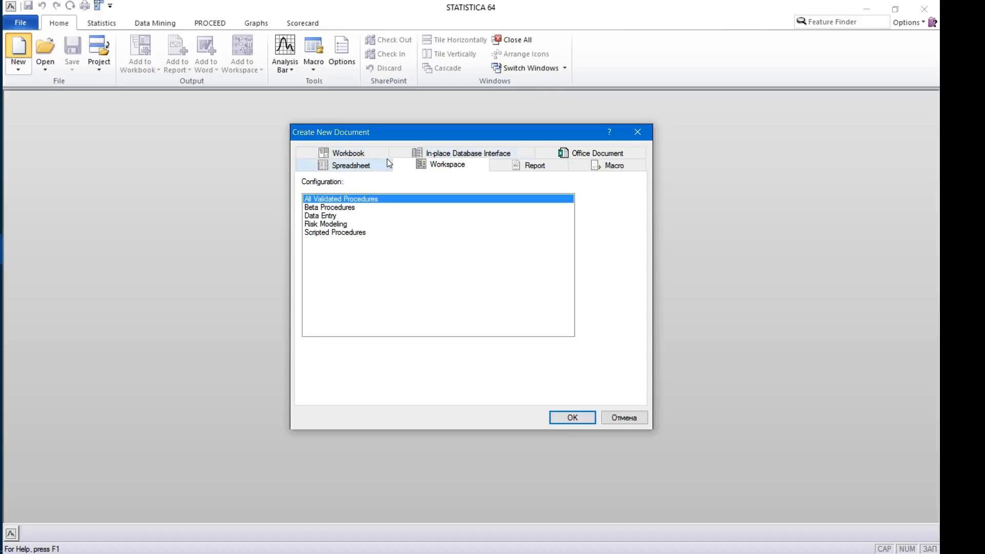
click(352, 167)
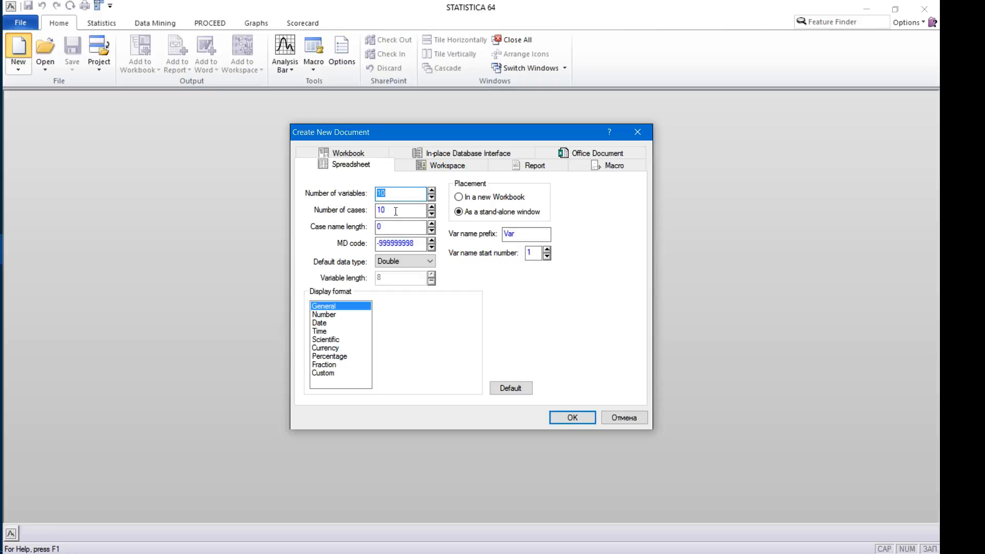
click(577, 418)
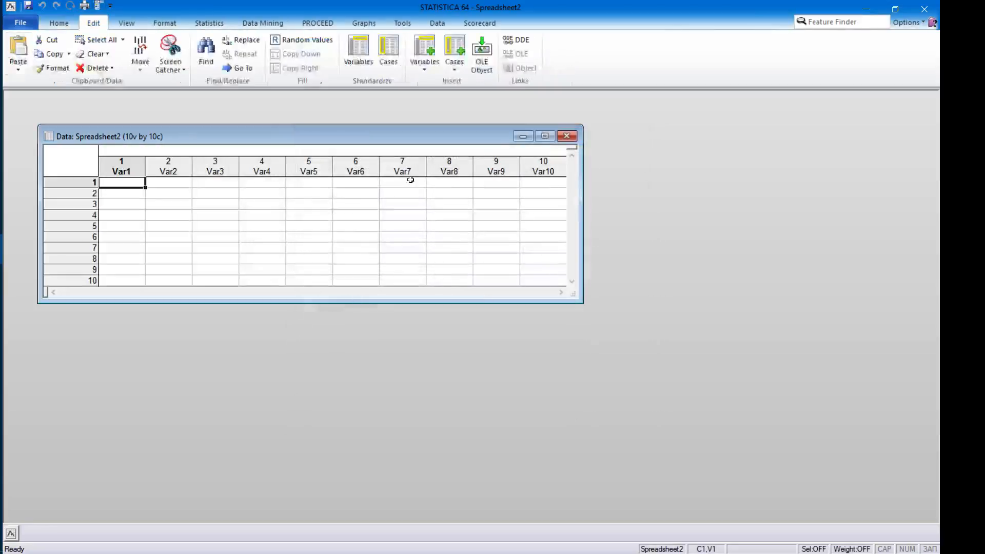
click(544, 136)
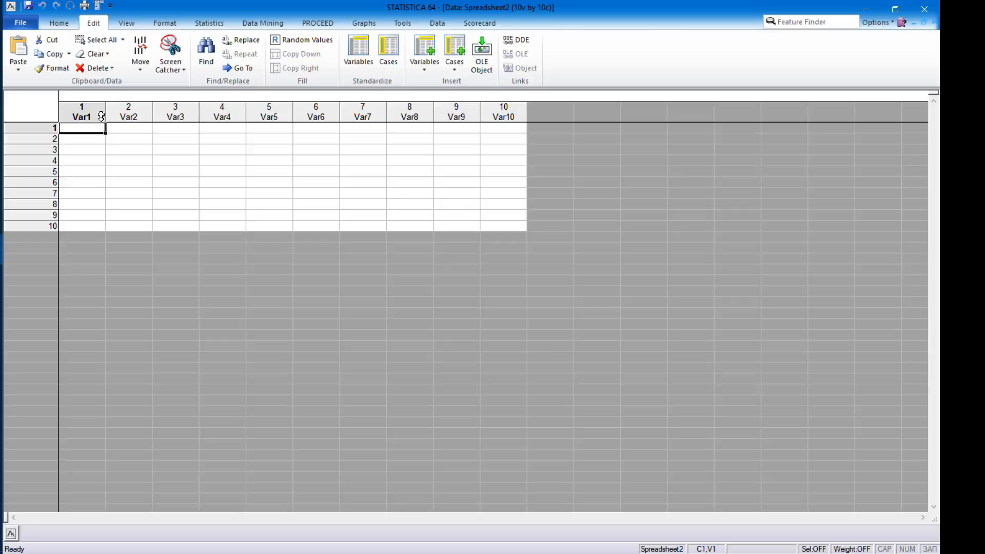
- Rename variable 2 as Glu
click(136, 116)
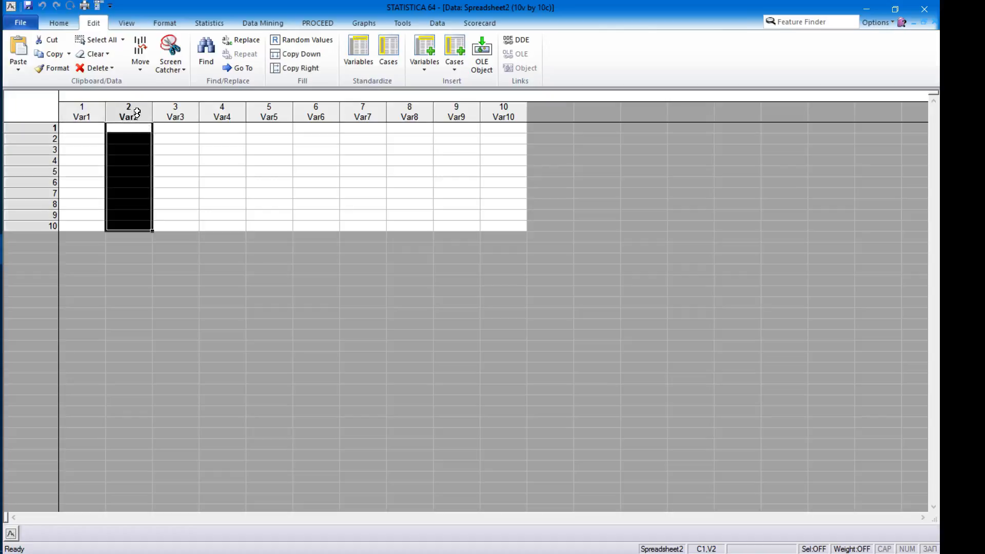
double_click(137, 112)
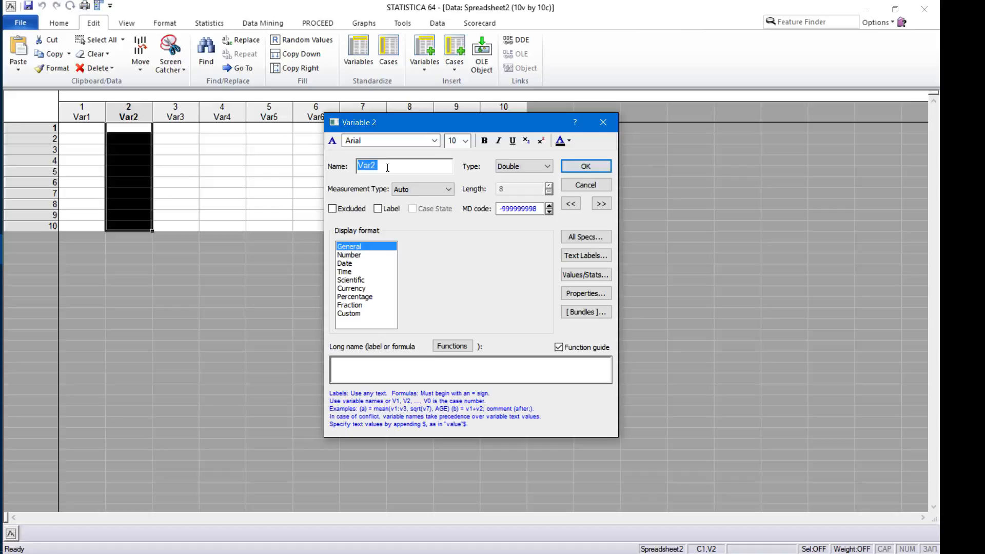
text(Glucos)
key(BackSpace)
key(BackSpace)
key(BackSpace)
key(Tab)
click(586, 167)
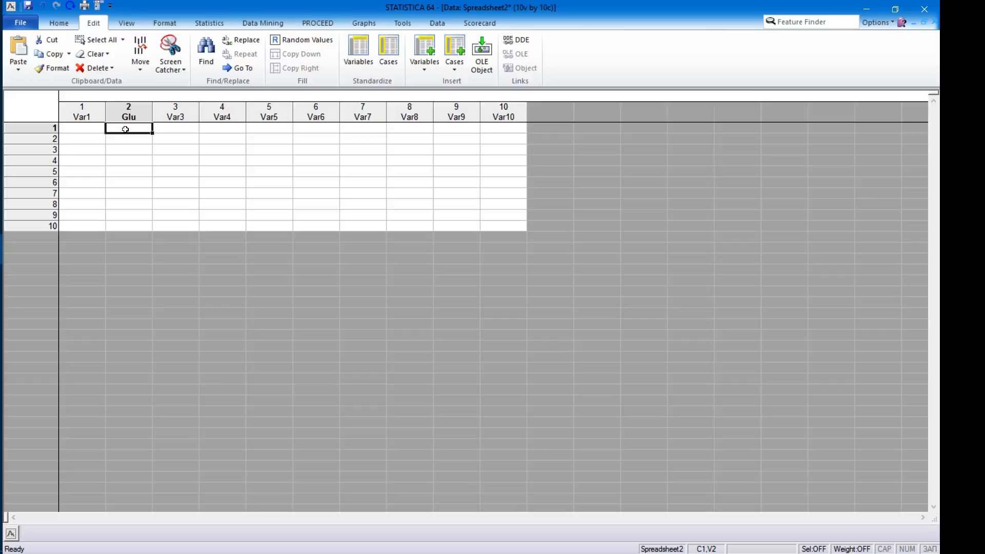
- Fill cases 1 to 10 of the Glu variable with 4, 5, 6, 5, 4, 6, 4, 3, 5,5 and 7
text(4)
key(Return)
text(5)
key(Return)
text(6)
key(Return)
text(5)
key(Return)
text(4)
key(Return)
text(6)
key(Return)
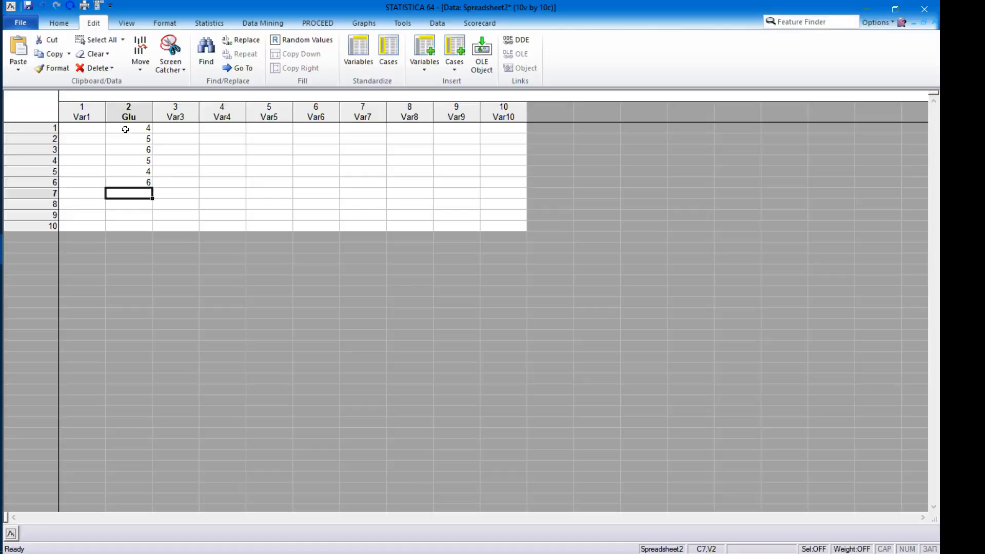
text(4)
key(Return)
text(3)
key(Return)
text(2)
key(BackSpace)
text(5?5)
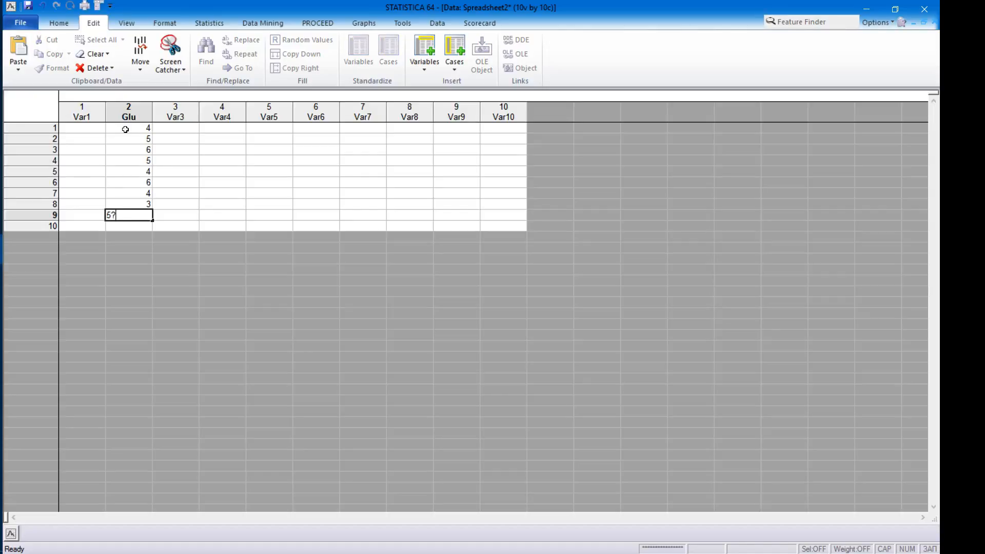
key(BackSpace)
key(BackSpace)
text(,5)
key(Return)
text(7)
key(Up)
key(Up)
key(Up)
key(Up)
key(Up)
key(Up)
key(Up)
key(Up)
key(Up)
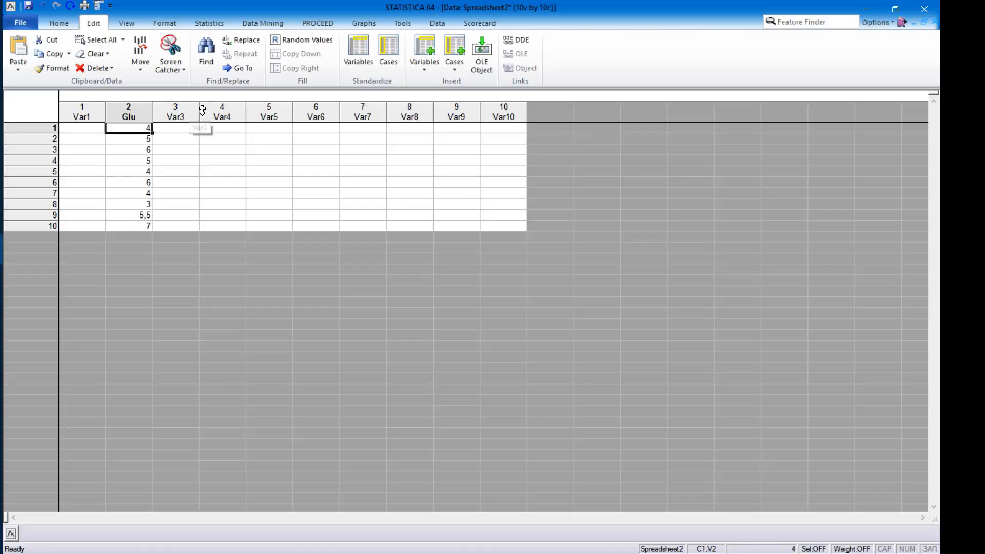
- Add three new variables after Var10, keeping their default specifications
double_click(553, 113)
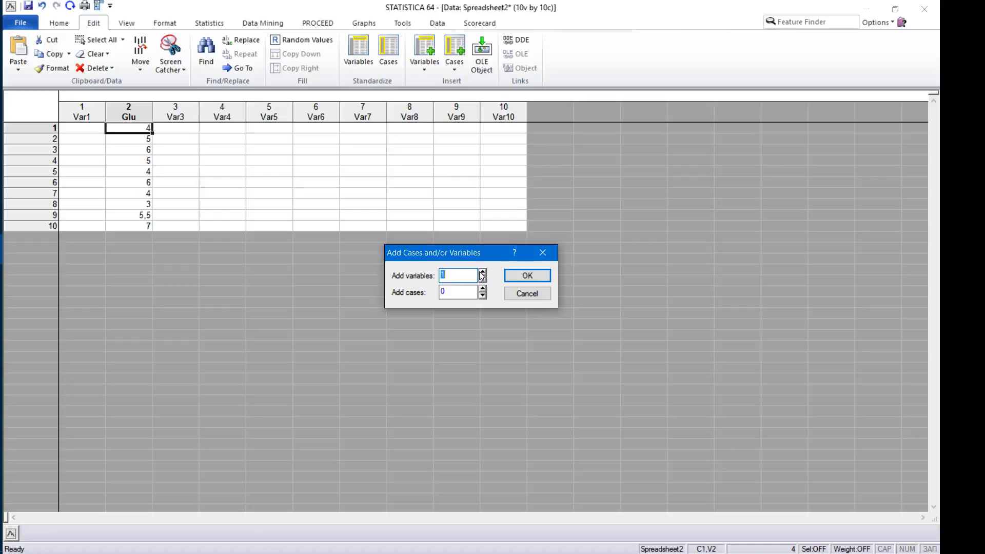
click(483, 272)
click(483, 272)
click(527, 275)
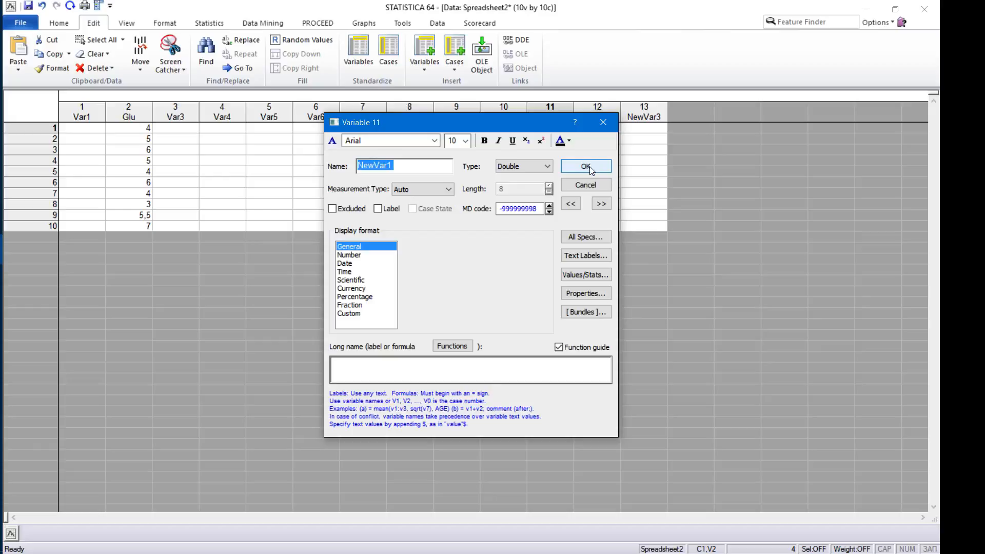
click(604, 124)
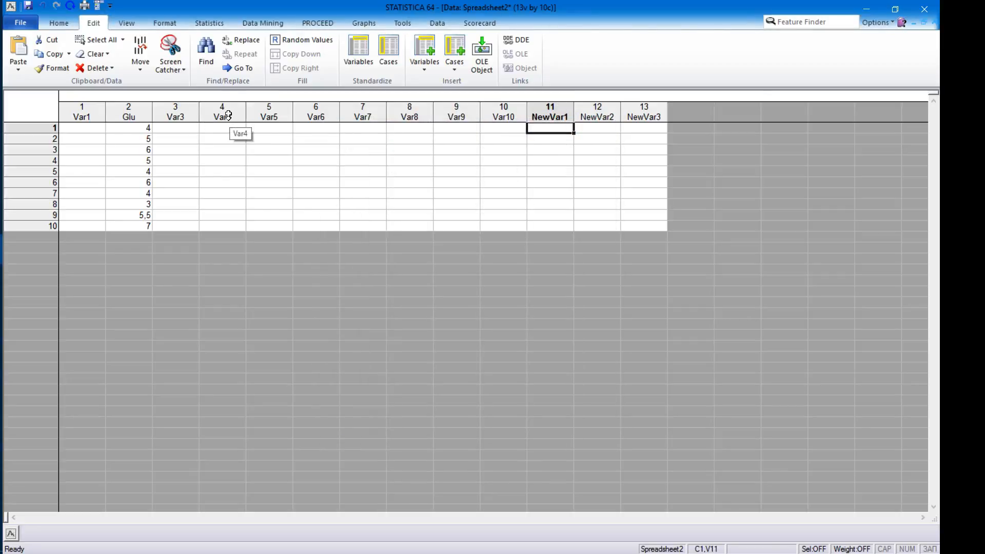
- Delete all variables from Var4 through the last column of the spreadsheet
drag(225, 113, 647, 112)
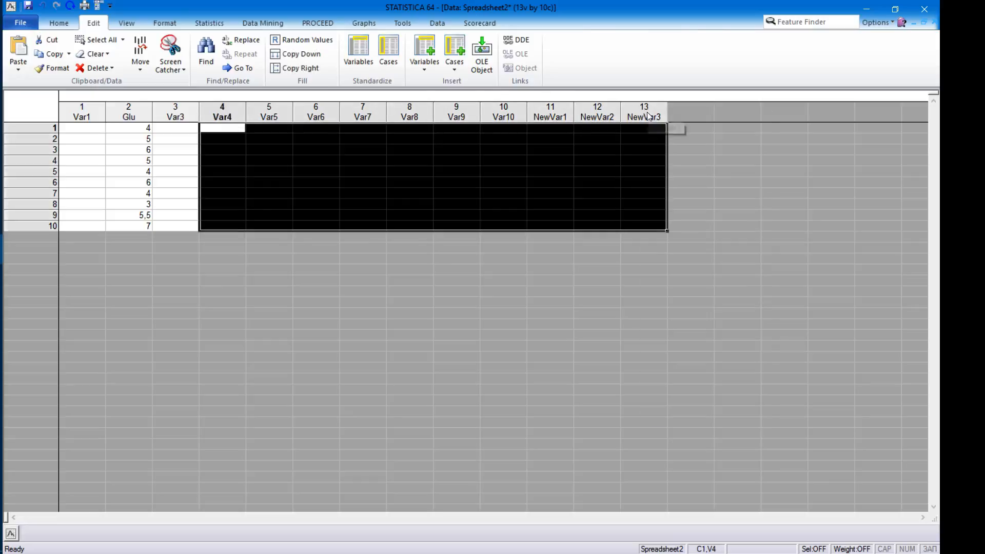
right_click(648, 113)
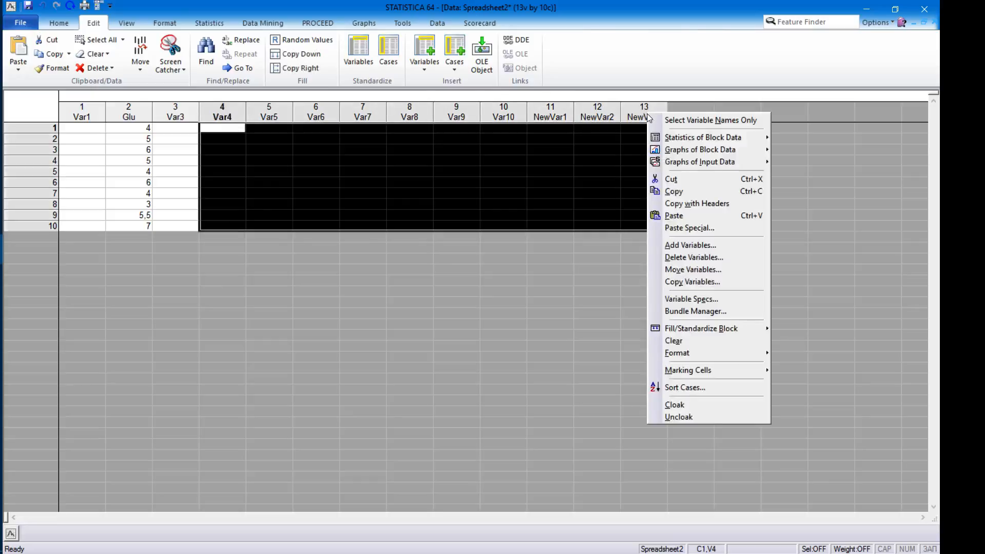
click(691, 257)
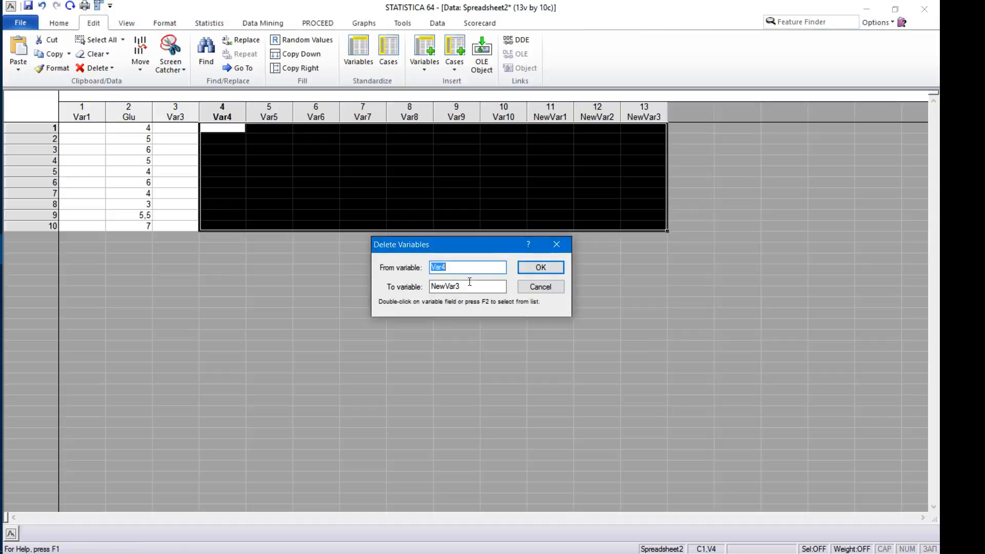
click(547, 266)
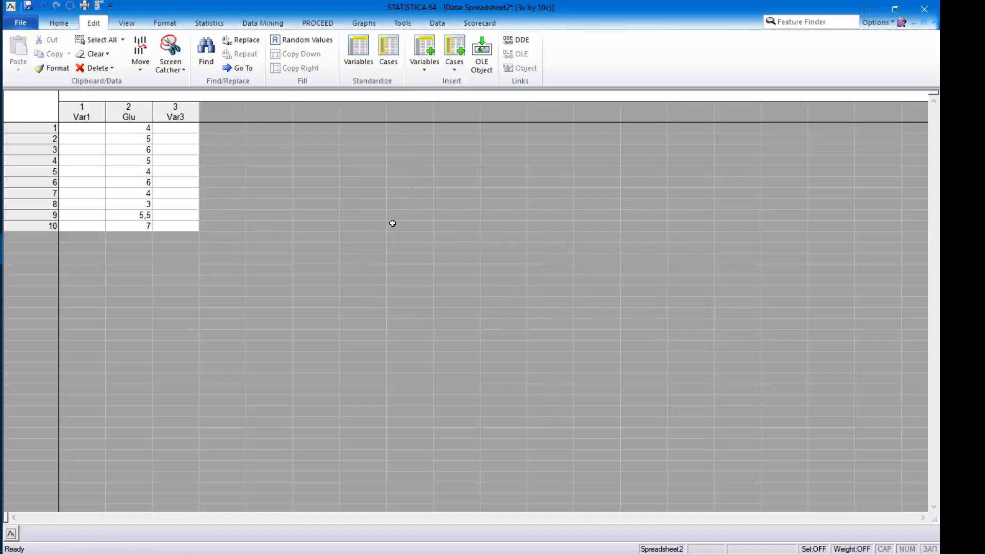
- Add 10 cases below case 10 without adding any variables
double_click(50, 238)
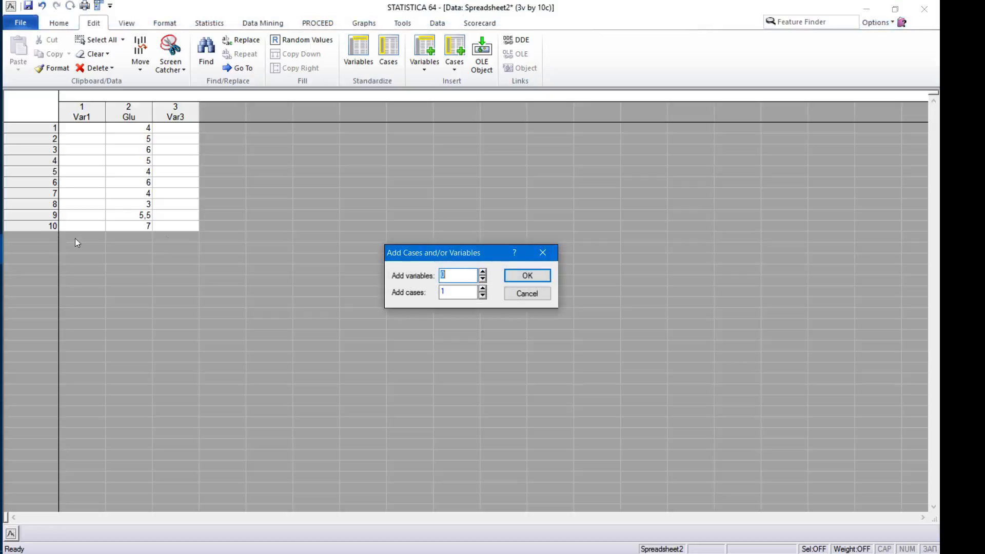
click(448, 292)
text(0)
click(520, 277)
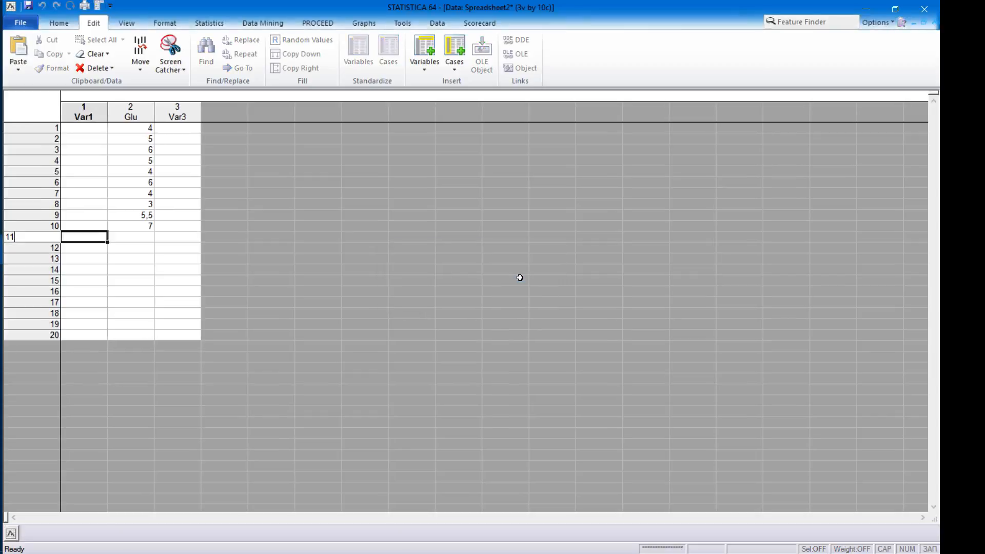
- Fill cases 11 to 20 of the Glu variable with 7, 6, 5, 8, 6, 9, 6, 7, 5 and 6
click(151, 239)
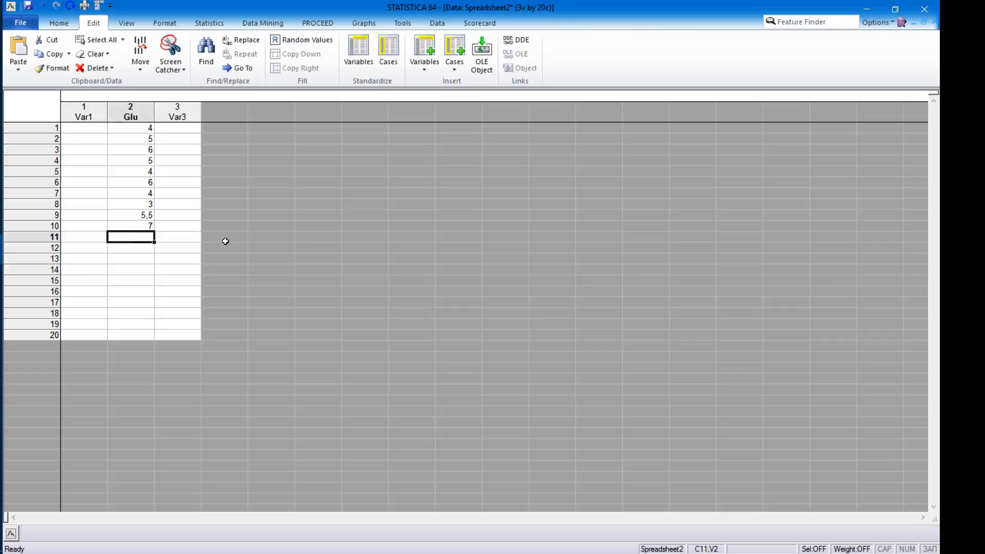
text(7)
key(Return)
text(6)
key(Return)
text(5)
key(Return)
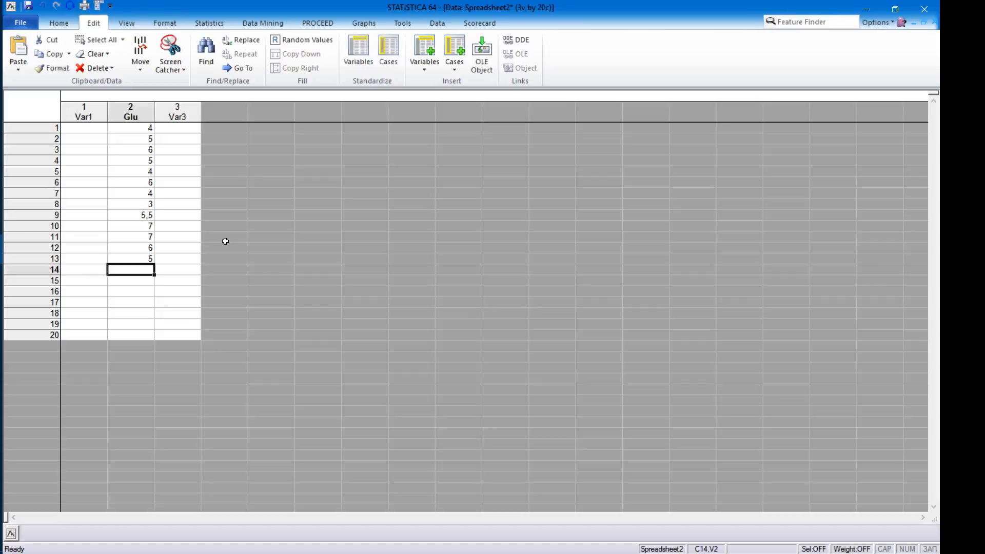
text(8)
key(Return)
text(6)
key(Return)
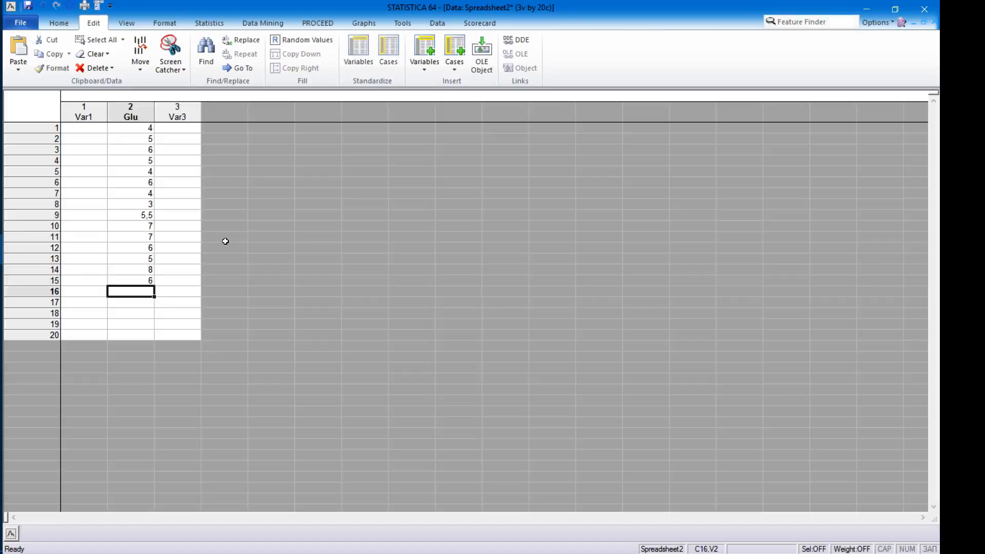
text(9)
key(Return)
text(6)
key(Return)
text(7)
key(Return)
text(5)
key(Return)
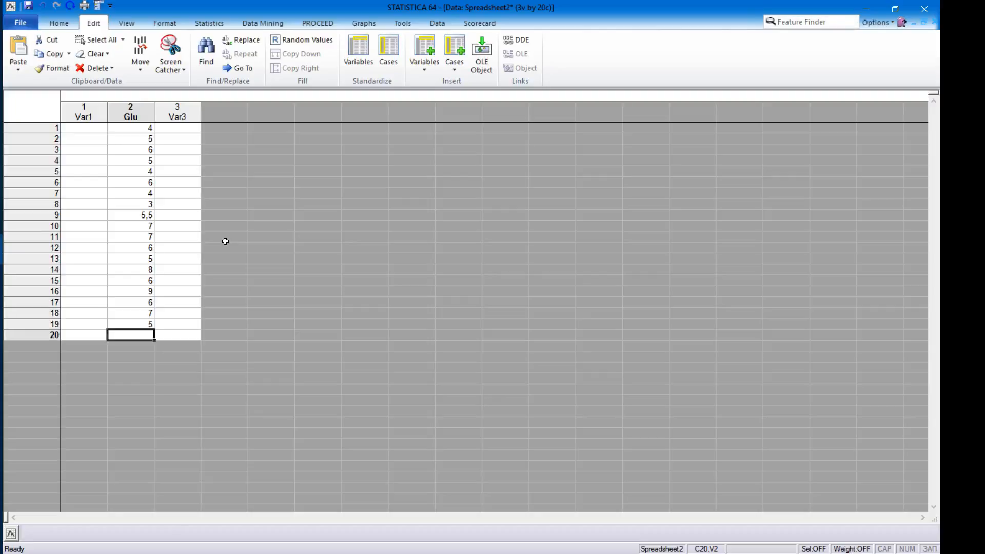
text(6)
key(Return)
key(Left)
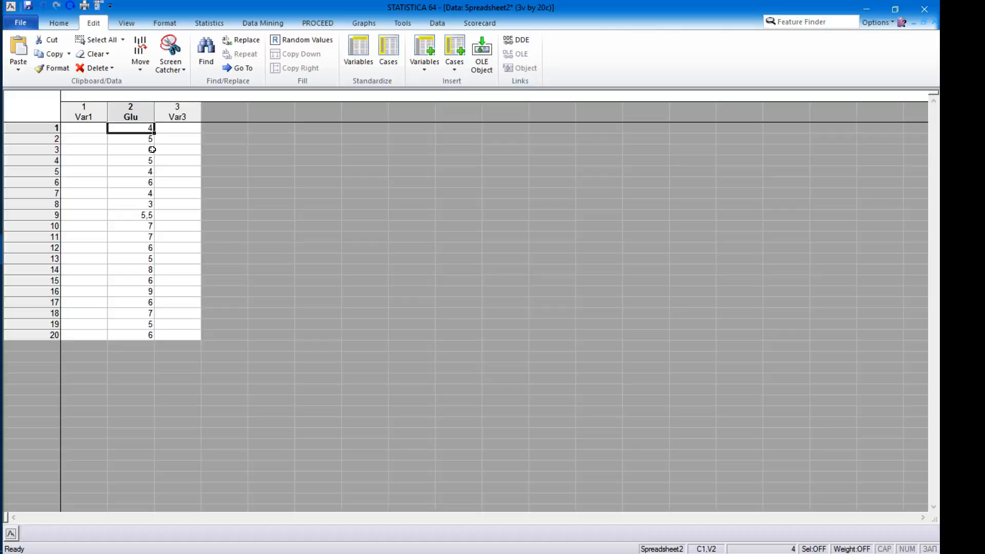
- Enter "control" in cases 1 and 2 of Var1, enabling text labels for that variable
click(92, 129)
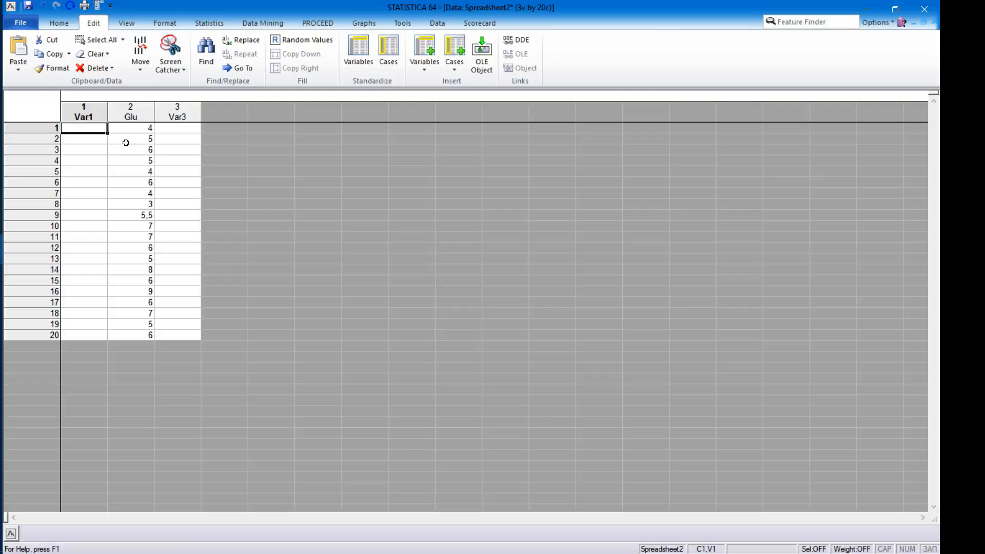
text(control)
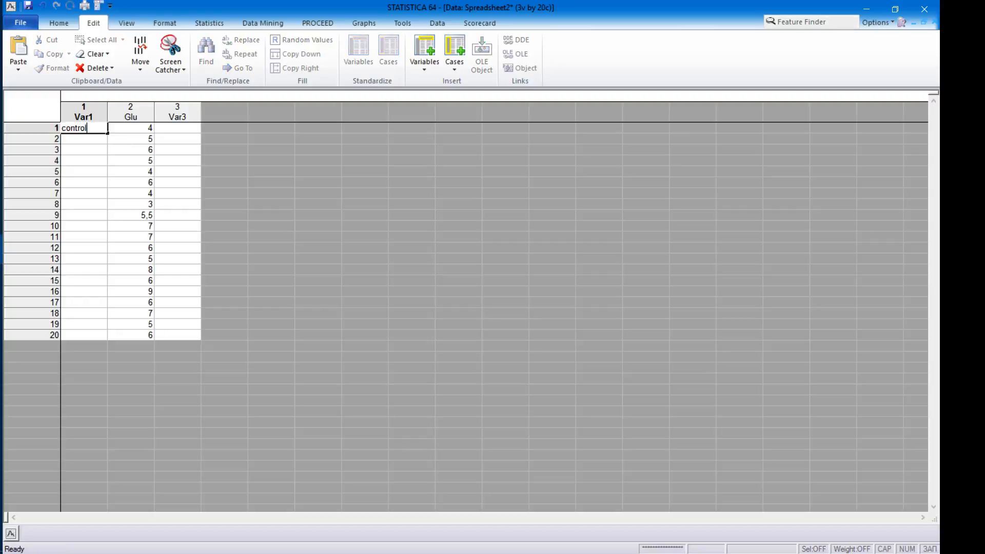
key(Return)
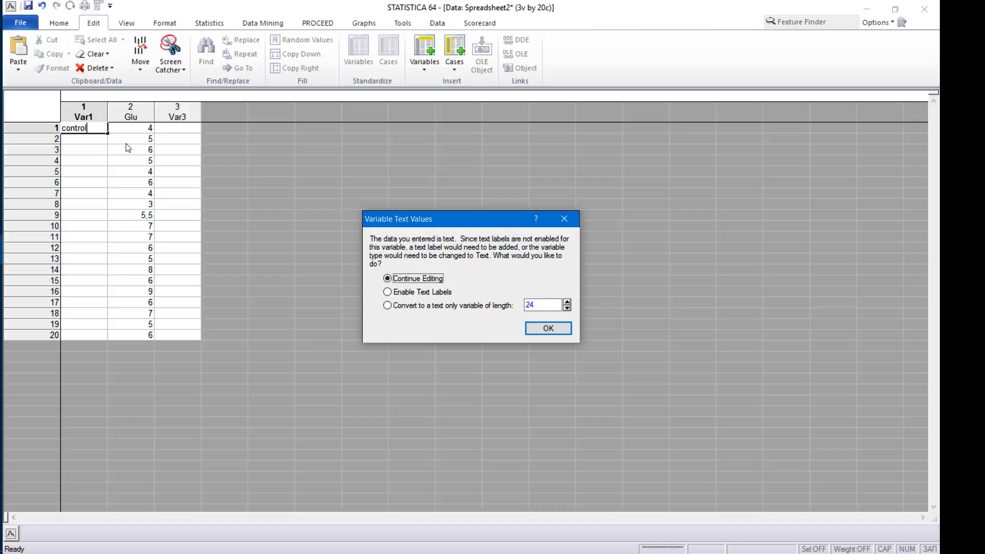
click(413, 293)
click(547, 329)
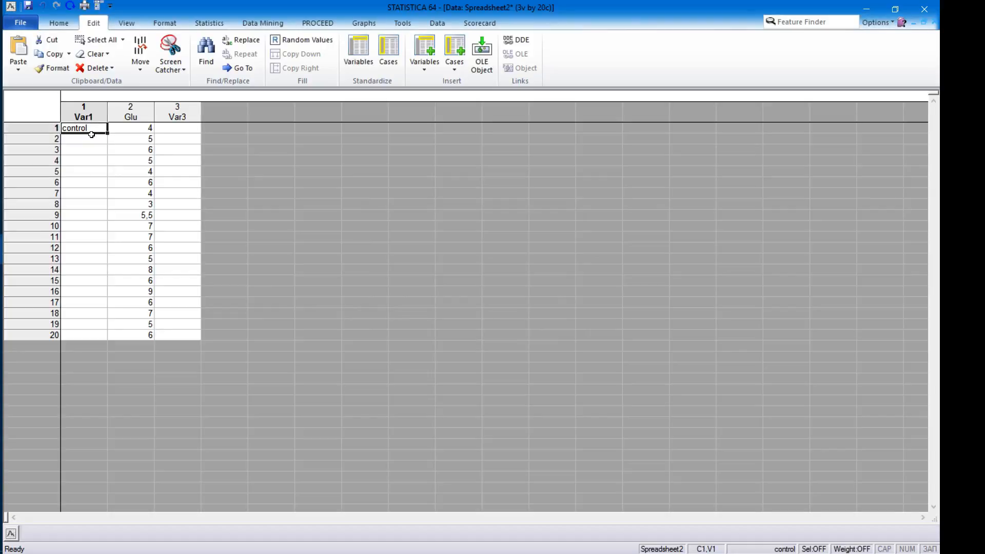
text(control)
key(Return)
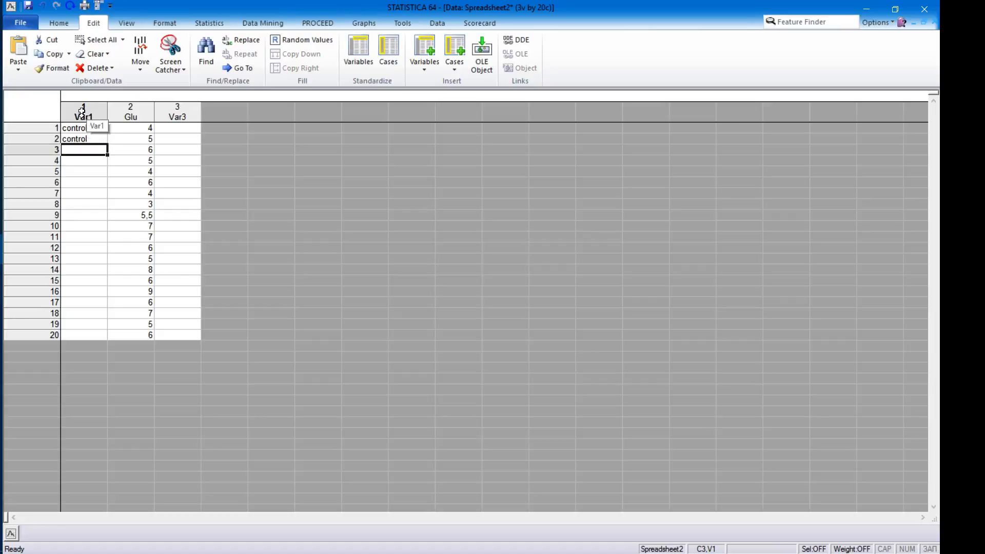
- Add the text label "experiment" to Var1 in the Text Labels Editor, and select case 3 of Var1
double_click(82, 112)
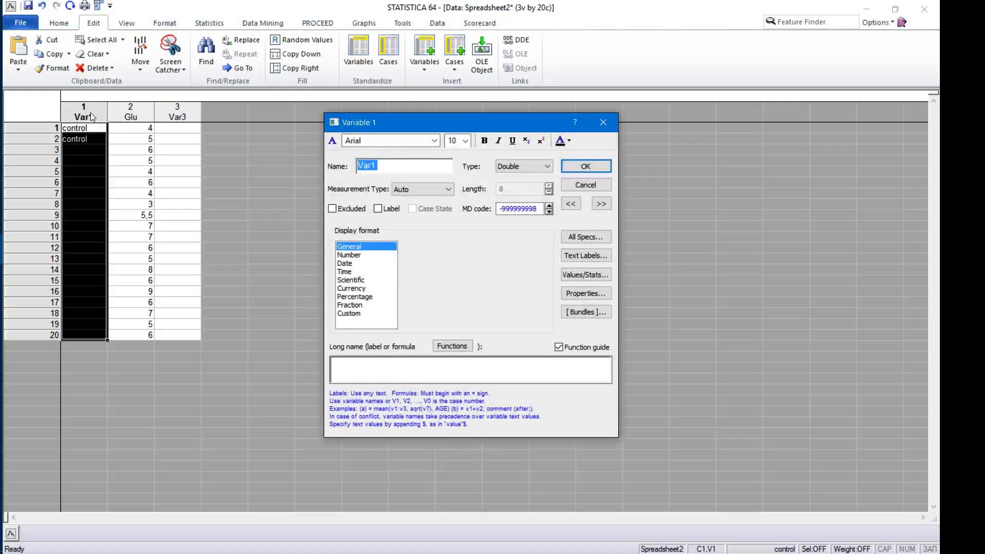
click(587, 256)
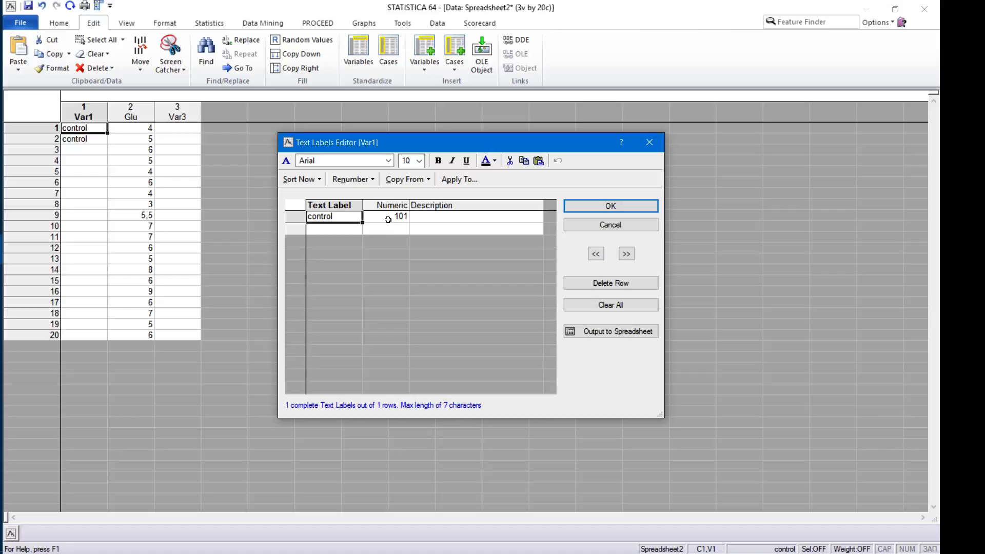
click(336, 229)
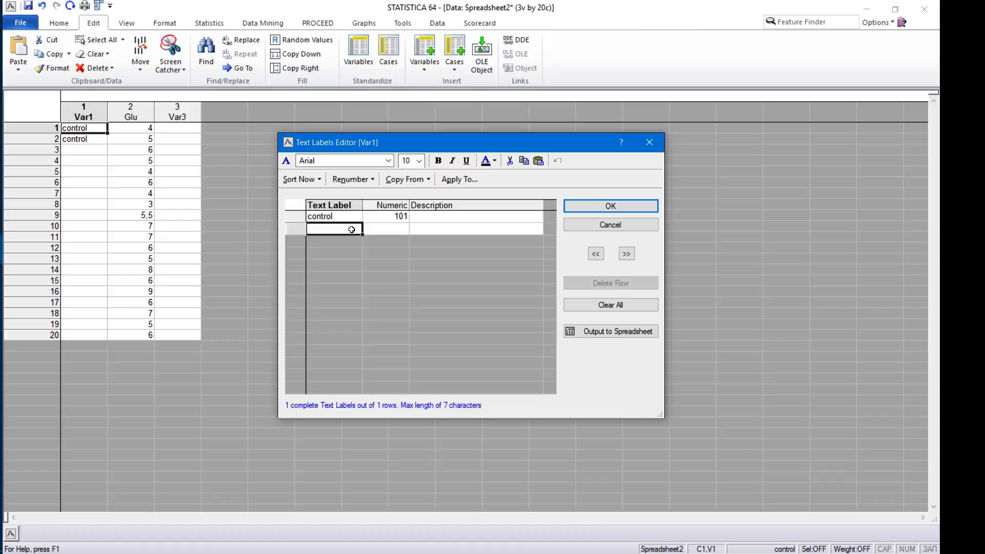
text(experiment)
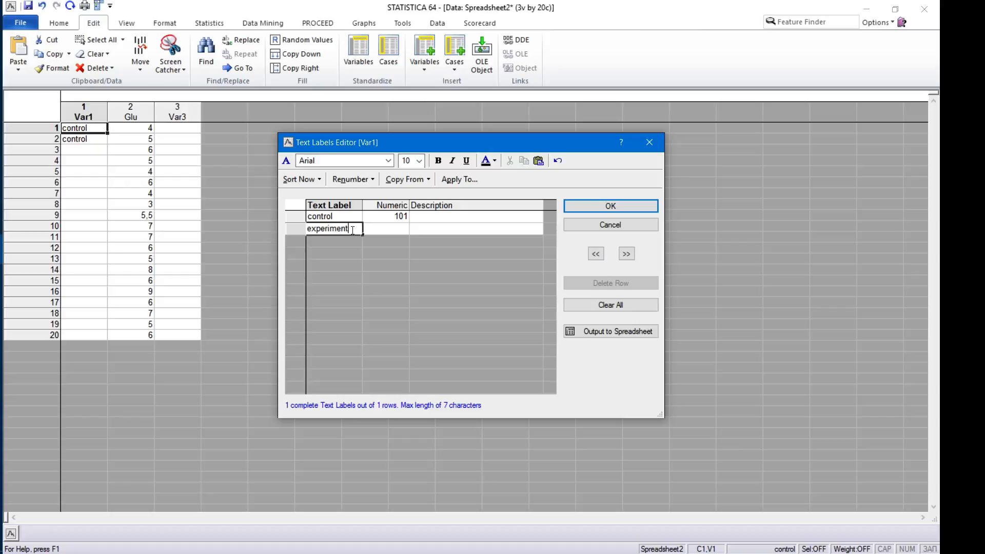
key(Tab)
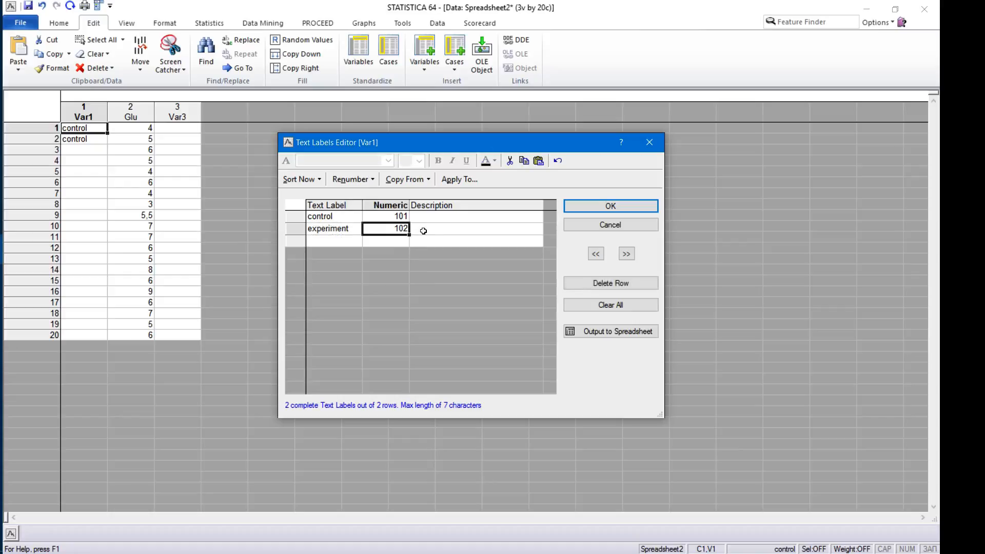
click(581, 204)
click(76, 151)
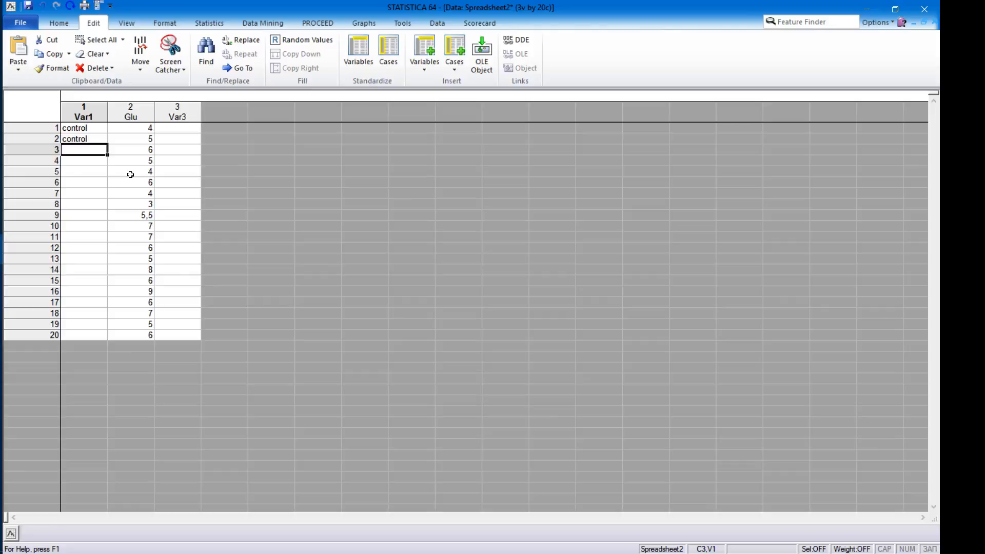
- Enter the code 101 for "control" in cases 3 to 5 of Var1
text(101)
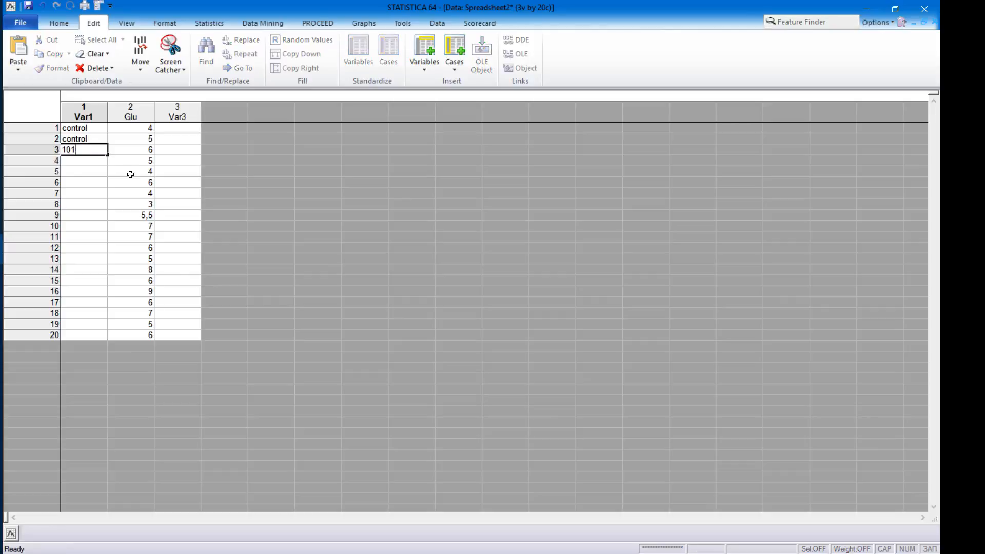
key(Return)
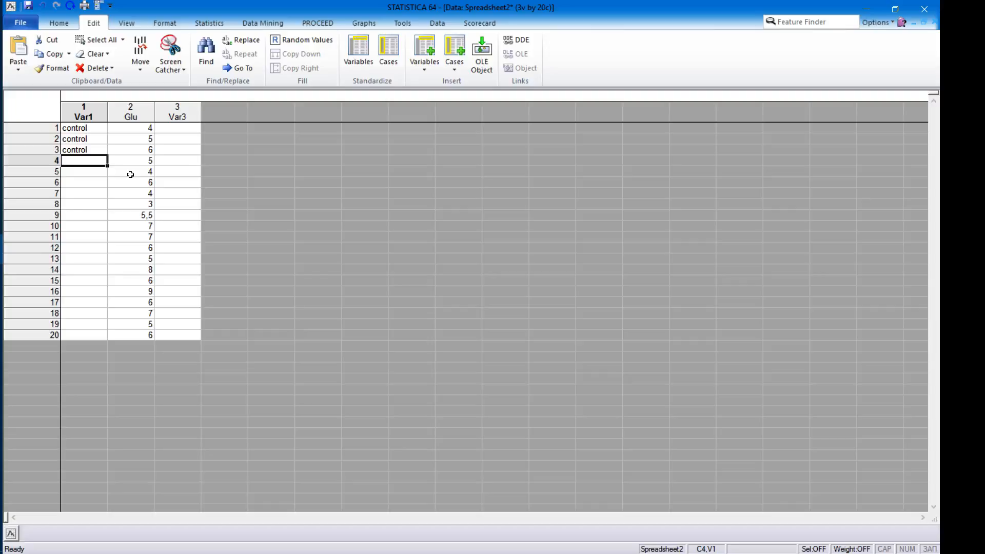
text(101)
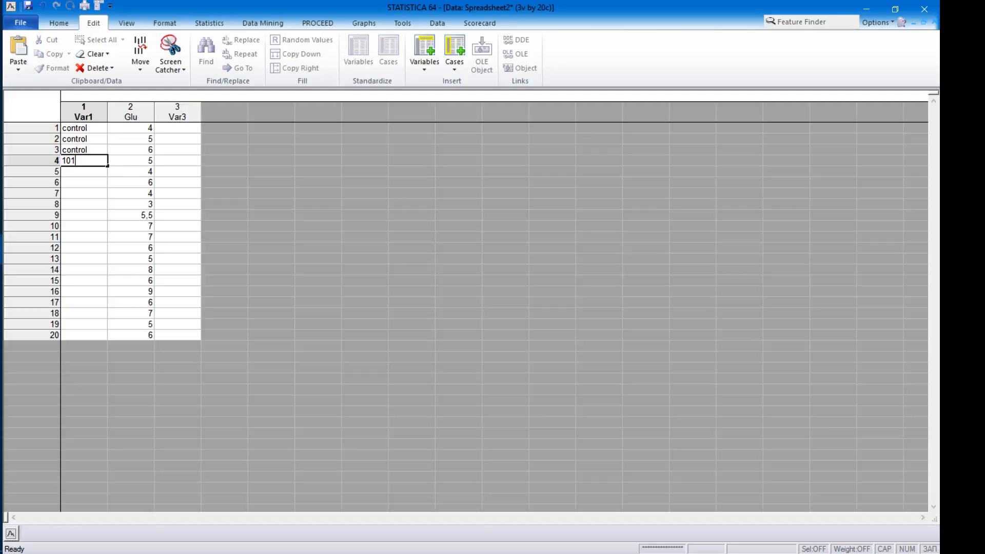
key(Return)
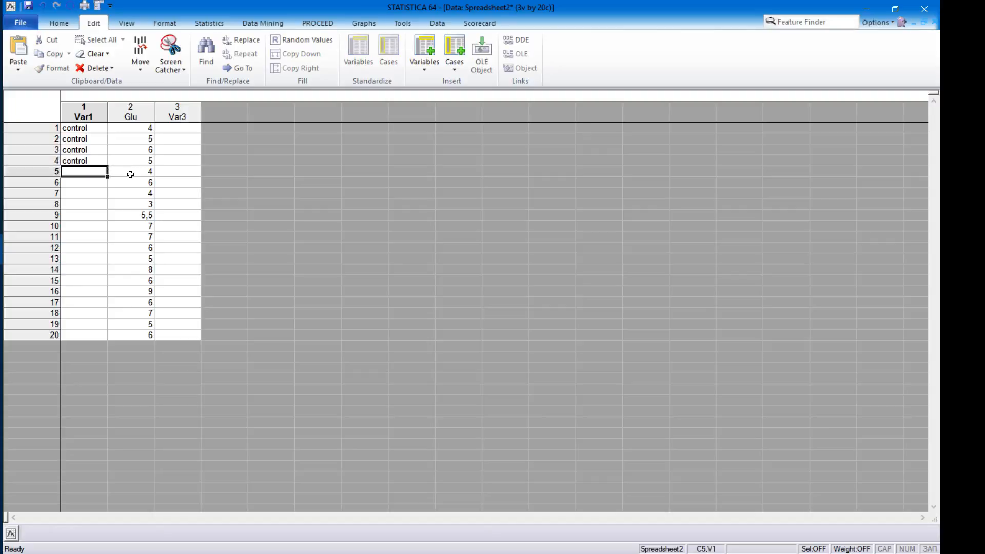
text(101)
key(Return)
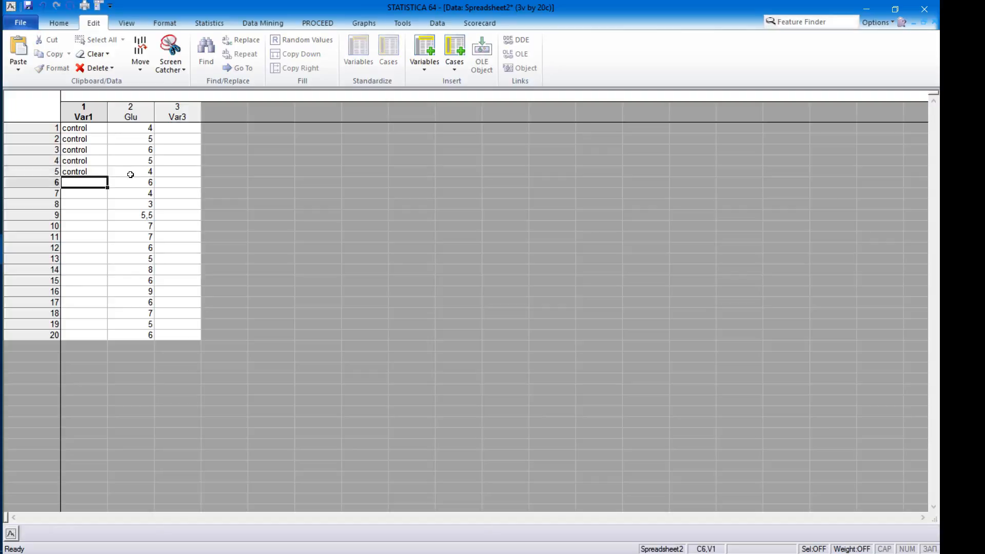
- Fill cases 6 to 10 of Var1 with the label "control"
key(Up)
key(Down)
text(control)
key(Down)
text(control)
key(Down)
text(control)
key(Down)
text(control)
key(Down)
text(control)
key(Down)
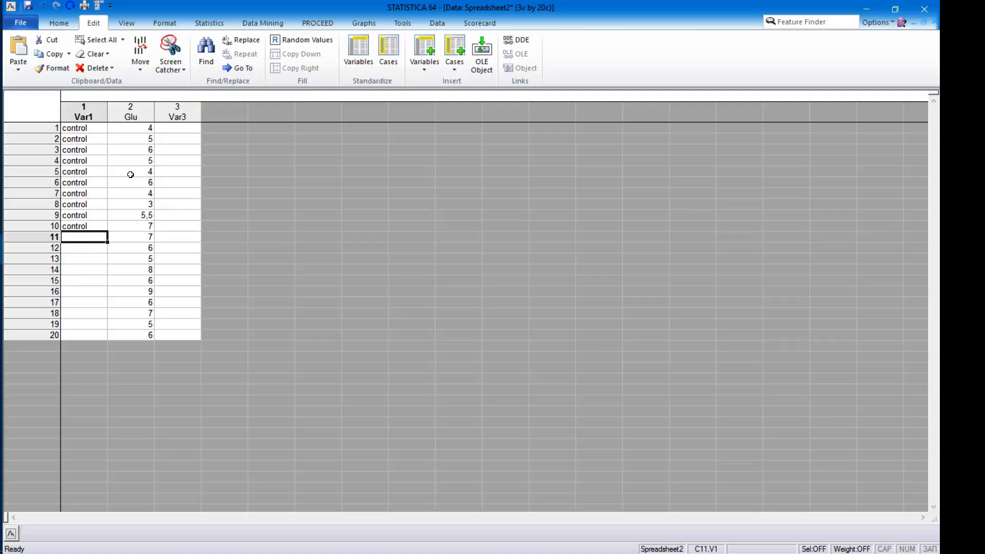
- Enter code 102 for "experiment" in case 11 of Var1 and fill it down through case 20
text(102)
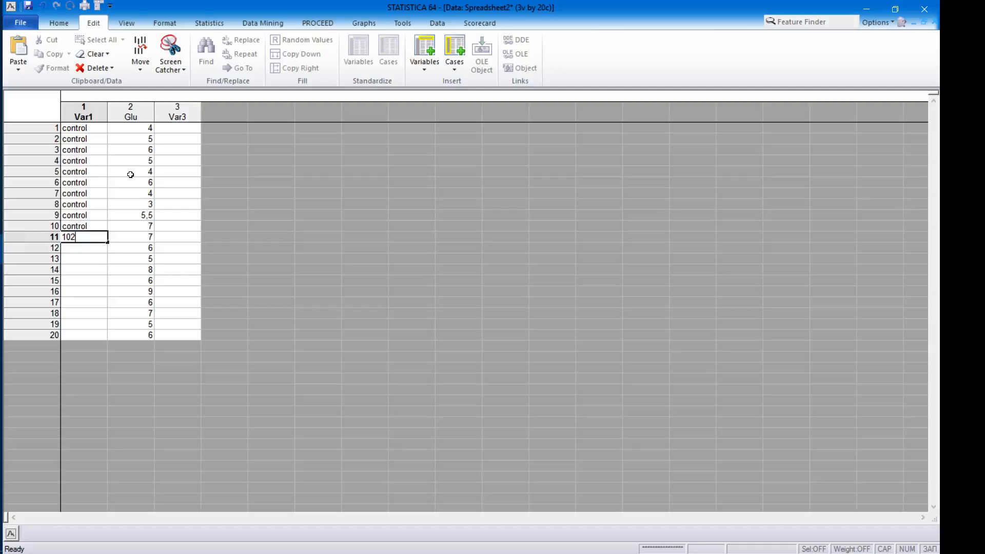
key(Return)
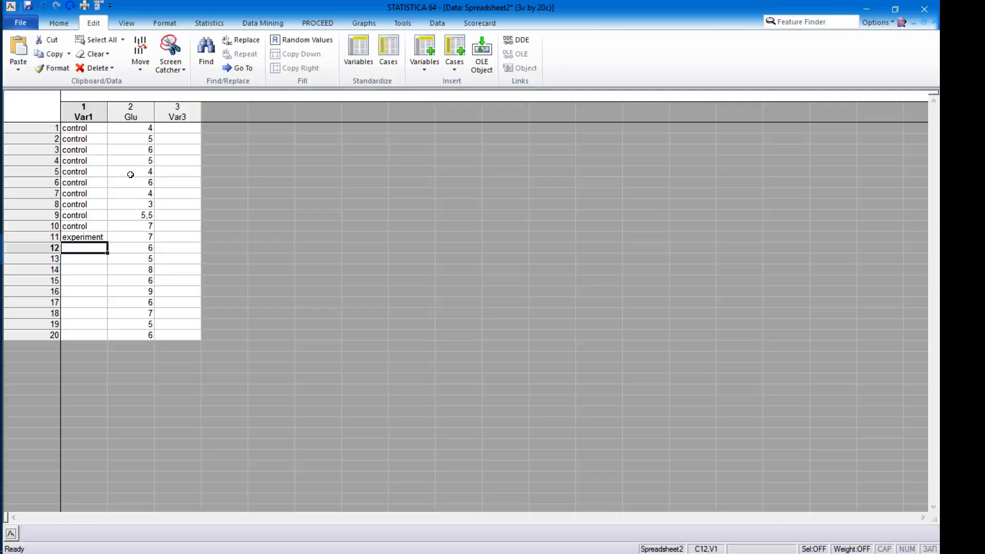
key(Up)
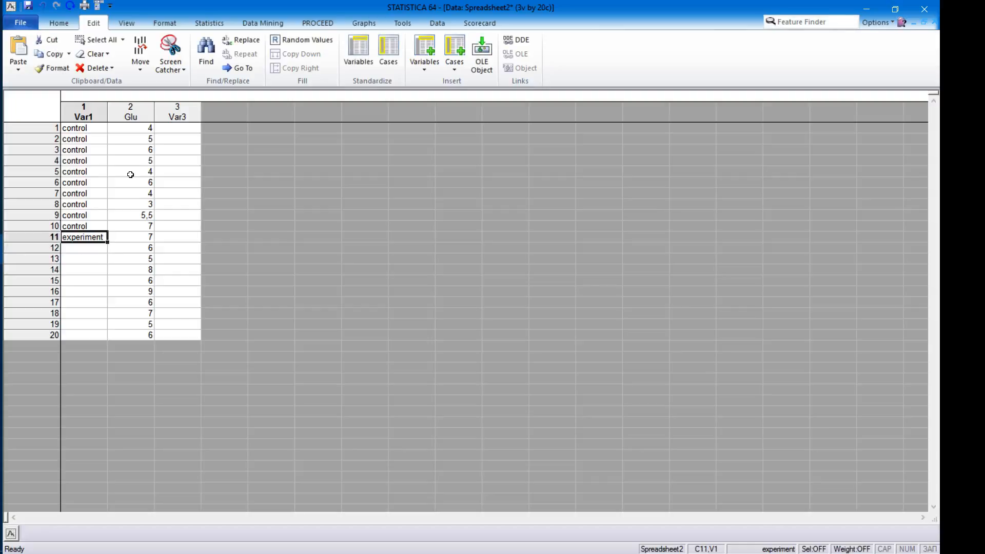
drag(107, 242, 103, 333)
click(153, 171)
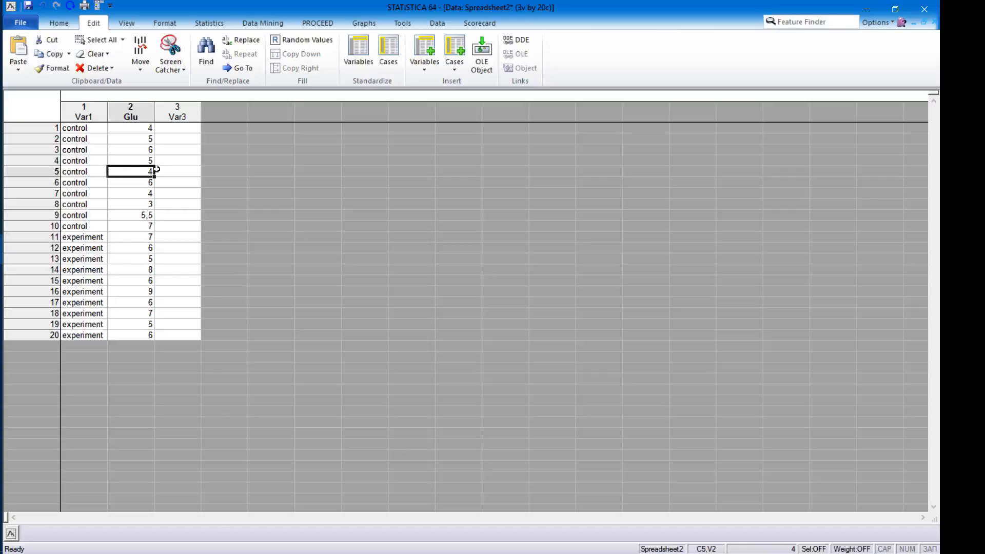
click(181, 171)
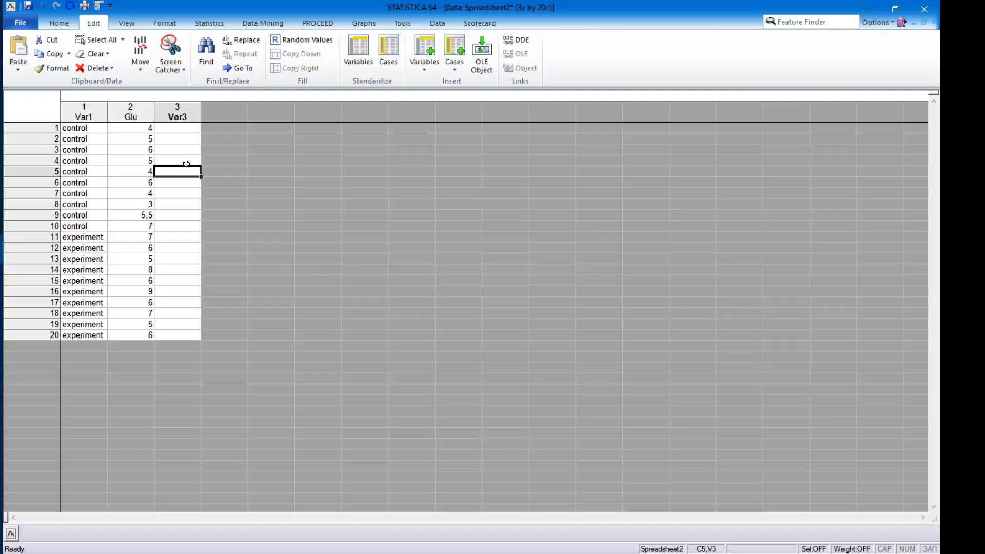
- Rename Var1 as "group" in its variable specifications
double_click(89, 111)
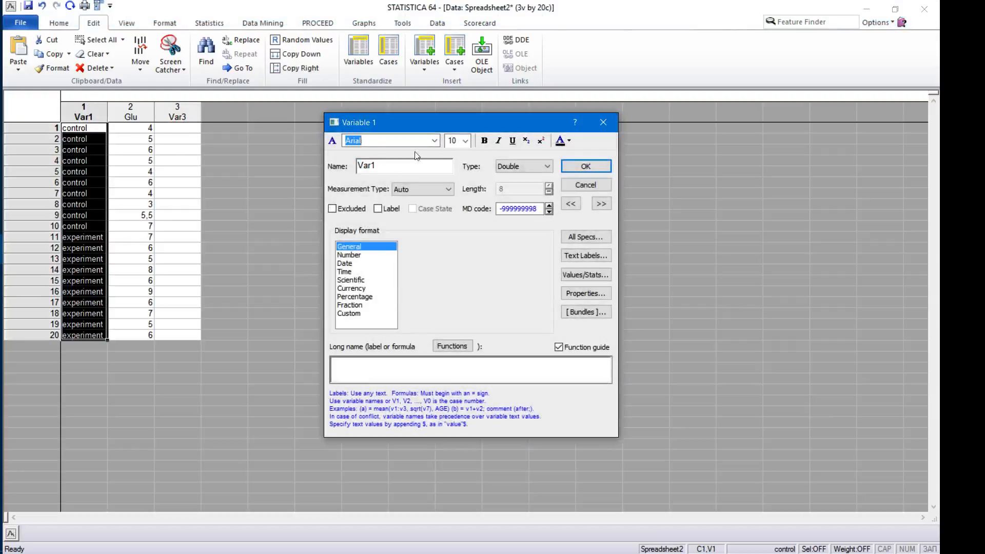
double_click(383, 166)
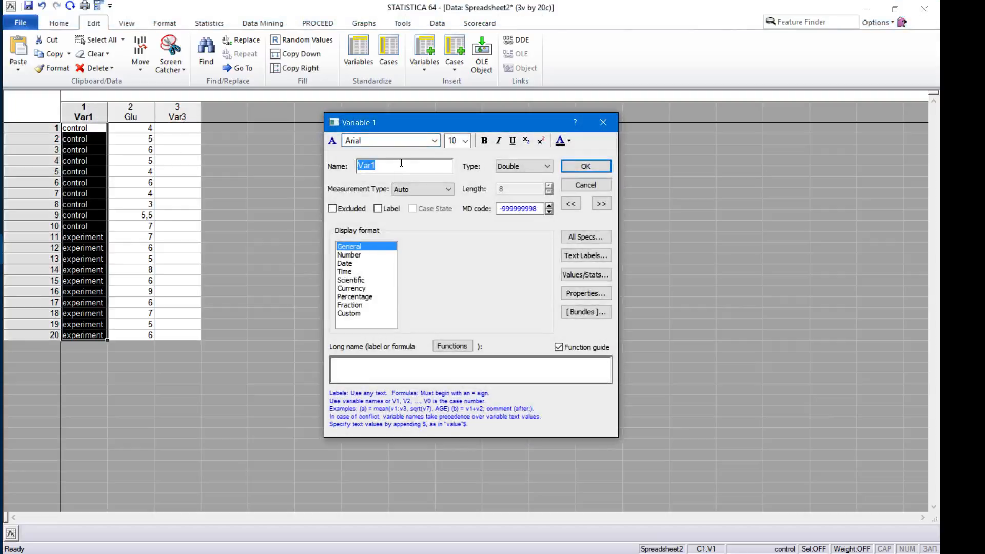
text(group)
key(Return)
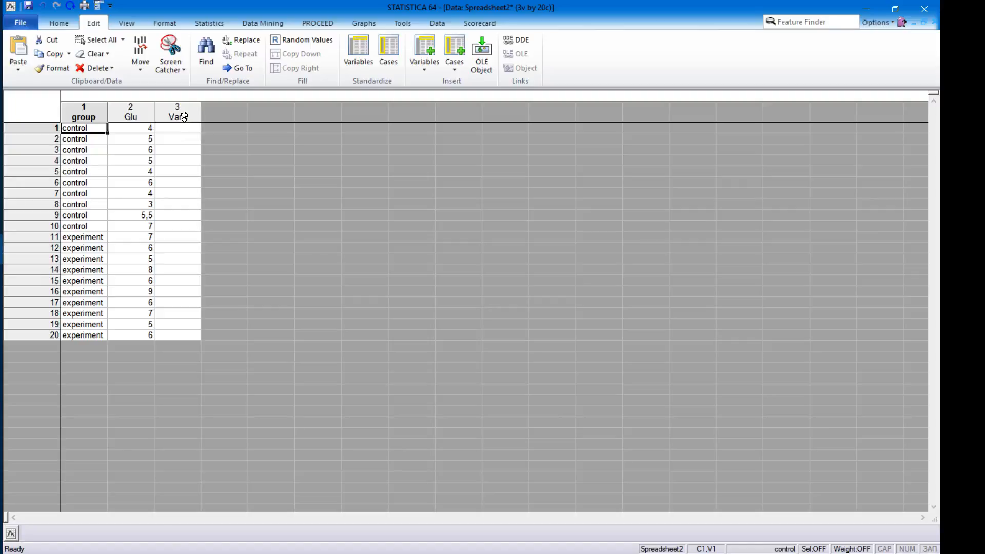
- Rename Var3 as "Age" and open its Text Labels Editor
double_click(184, 117)
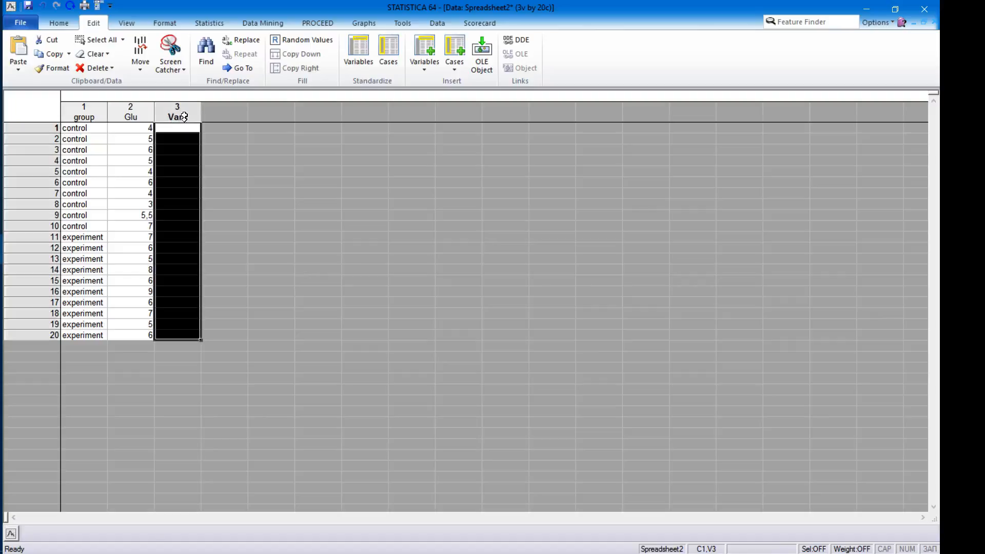
text(Age)
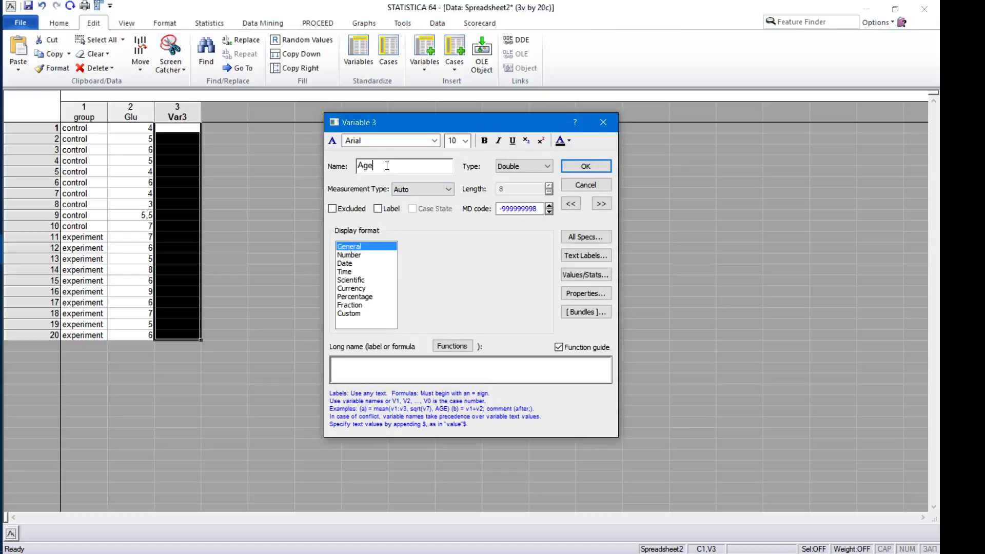
click(586, 256)
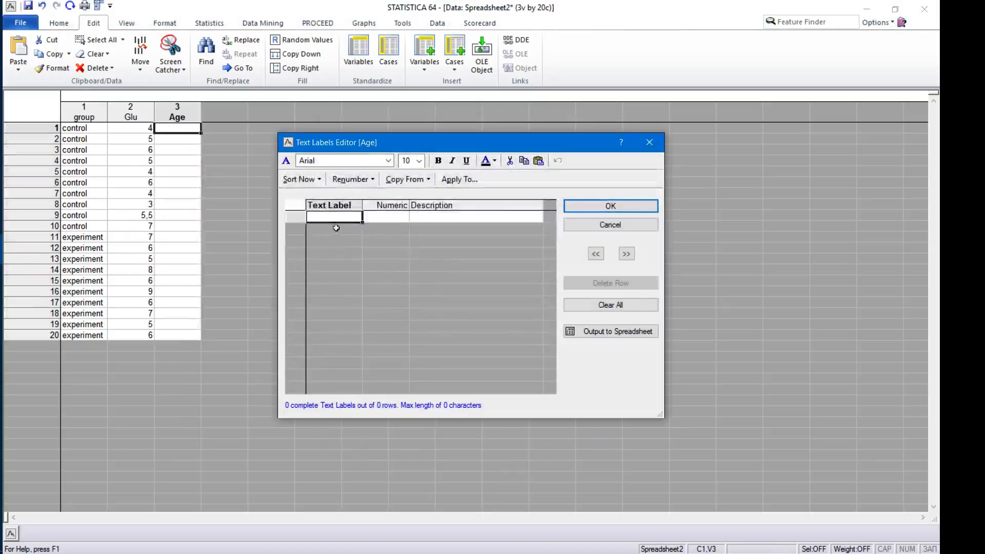
- Define the Age text labels "young" with numeric value 1 and "old" with numeric value 2
click(348, 223)
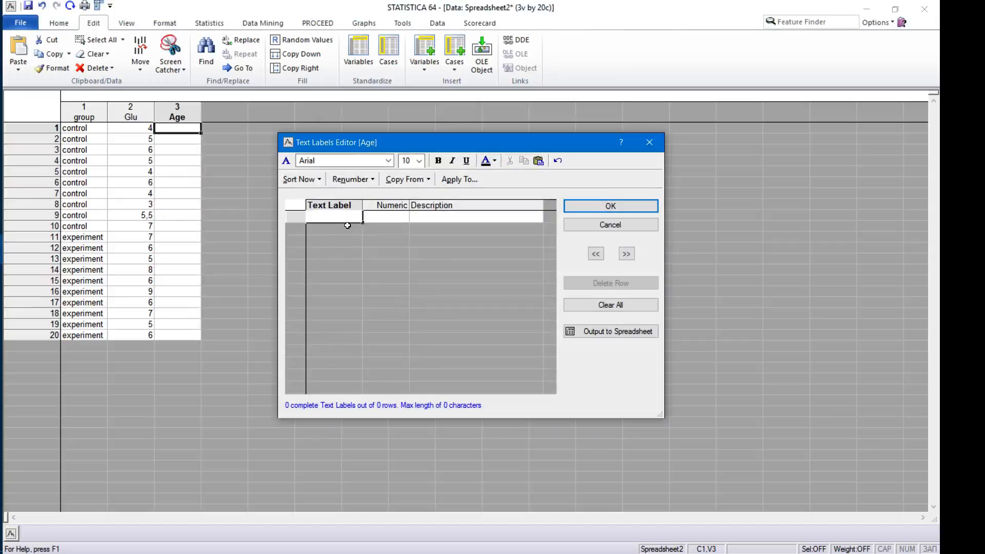
text(young)
key(Tab)
text(101)
key(Return)
text(1)
click(347, 225)
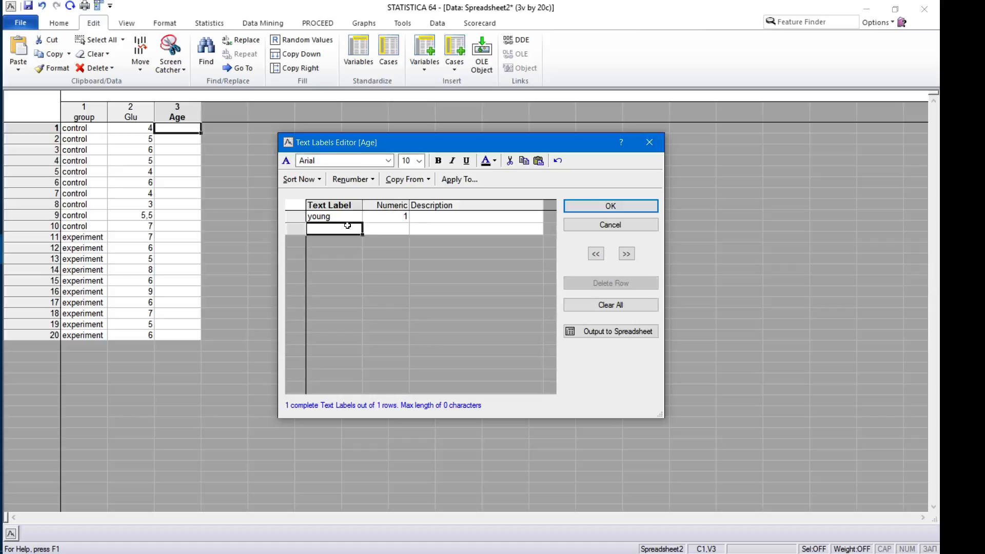
text(ol)
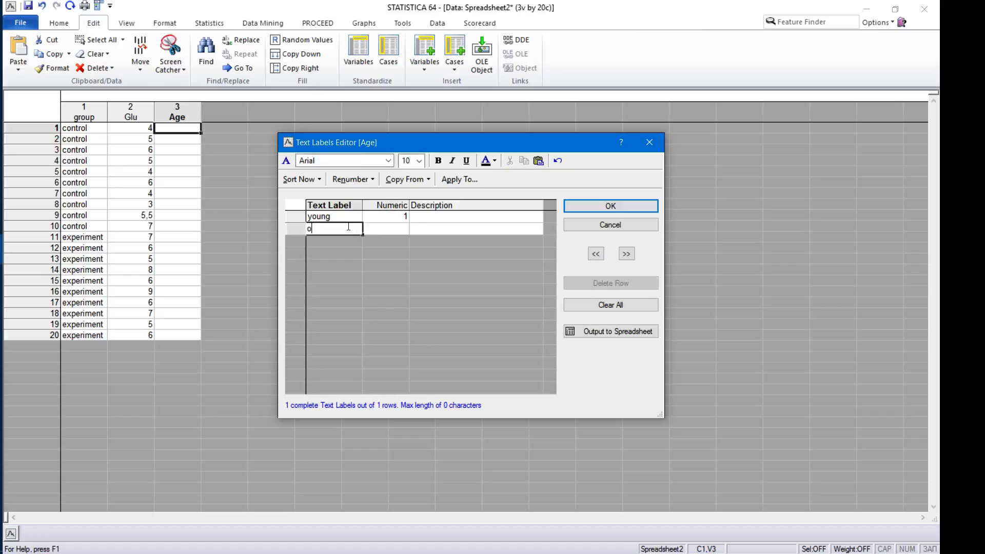
text(d)
key(Right)
key(Down)
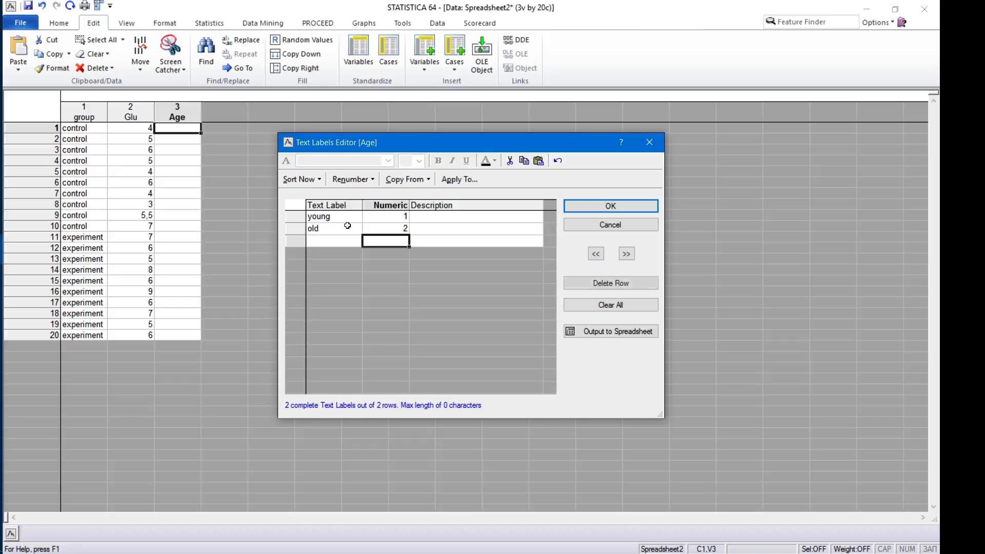
- Add the Age text label "midle" with numeric value 3 and accept the label list
key(Left)
text(midl)
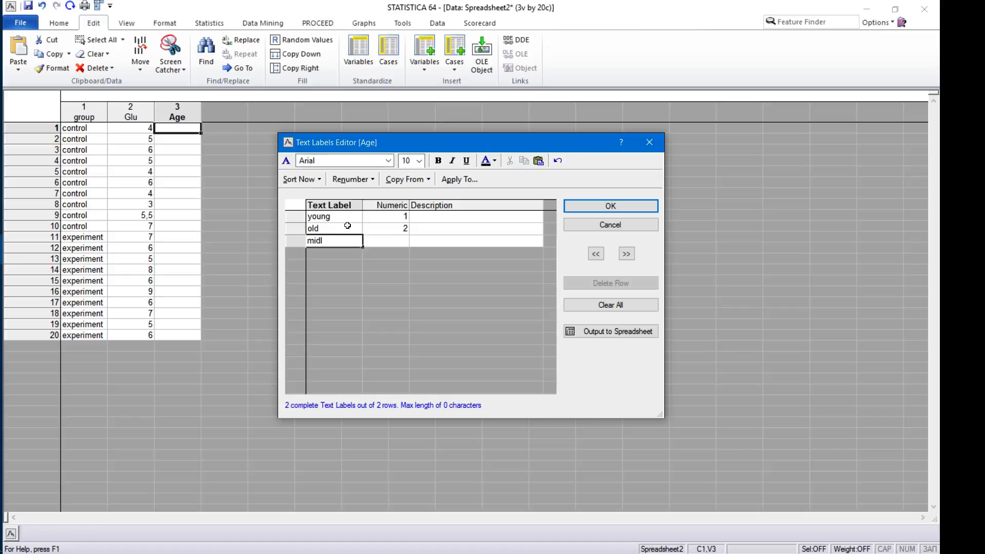
text(e)
key(Right)
text(3)
key(Right)
key(Left)
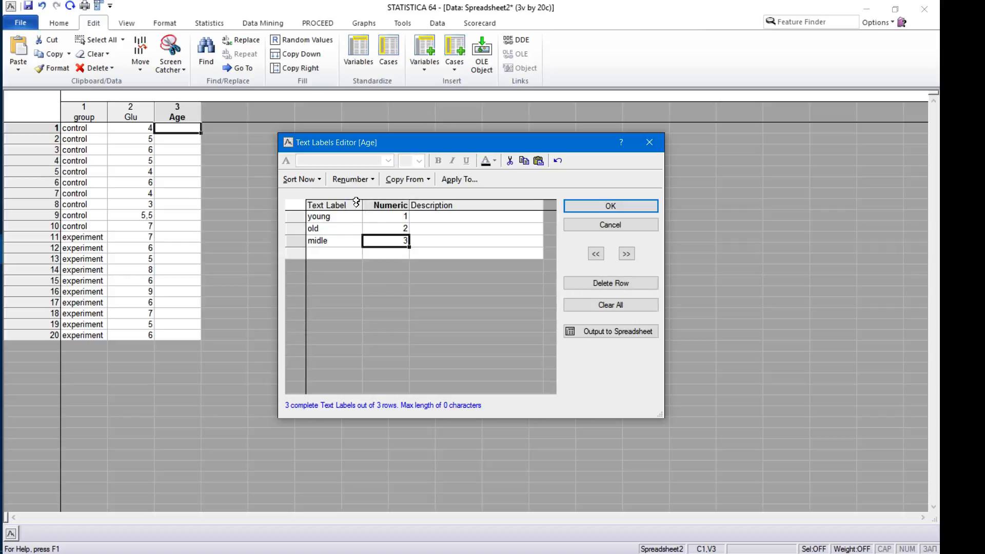
click(631, 207)
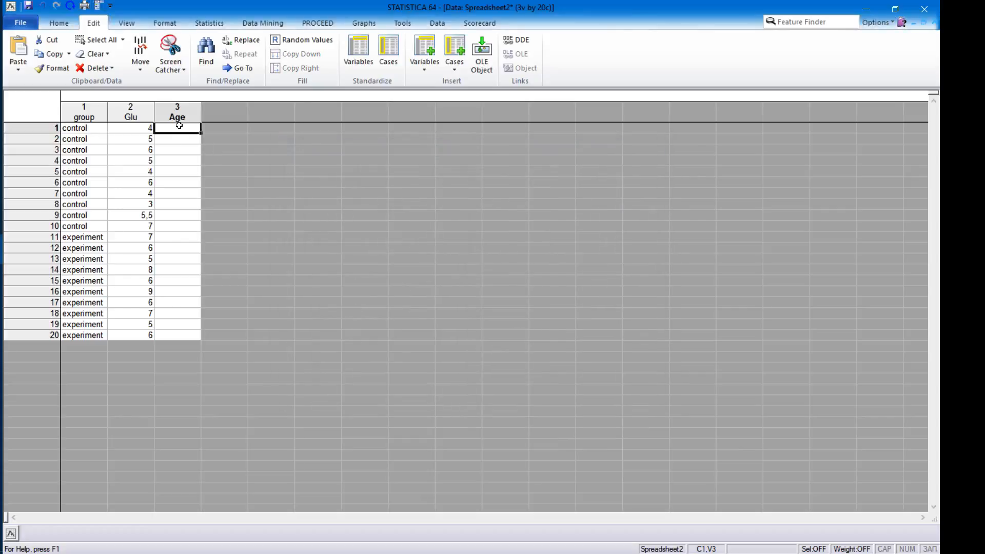
- Fill cases 1 to 6 of Age with young, young, old, old, midle and midle using their numeric codes
text(1)
key(Return)
text(1)
key(Return)
text(3)
key(Return)
text(3)
key(Return)
text(2)
key(Return)
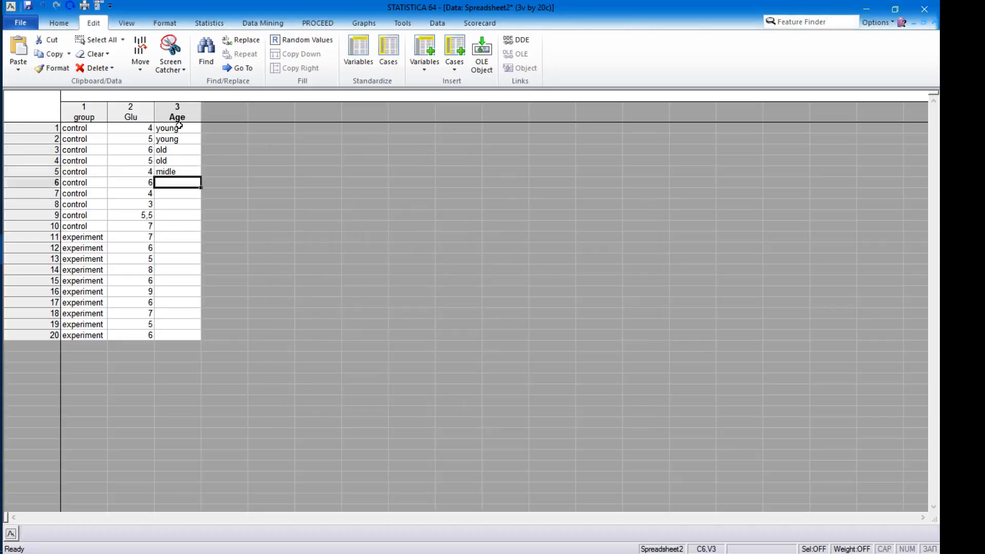
text(2)
key(Return)
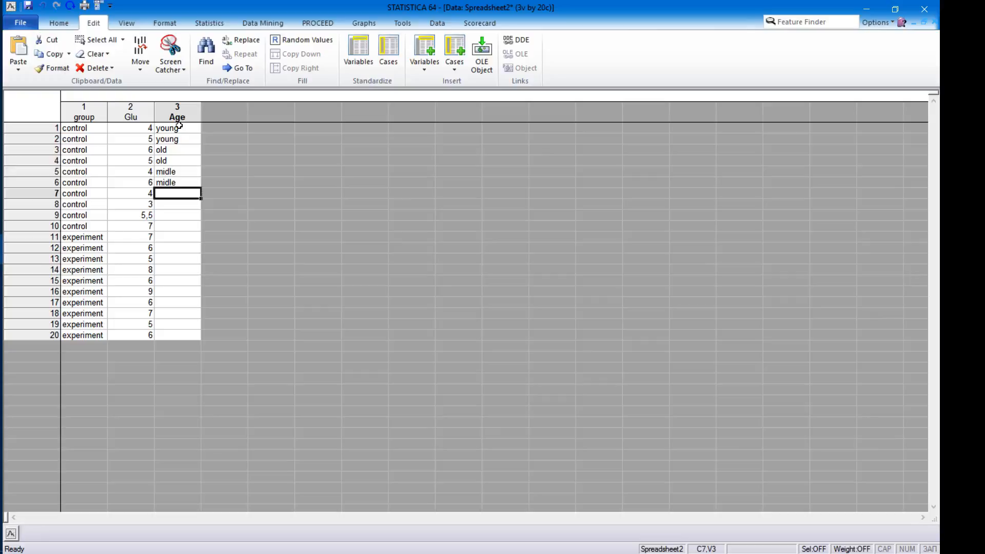
- Add one new variable after Age without adding any cases
double_click(225, 112)
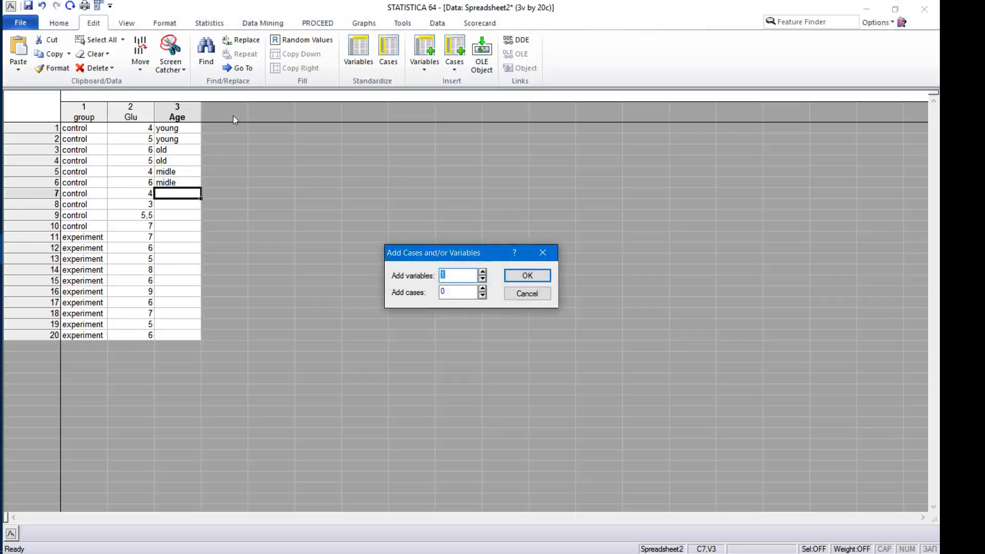
key(Return)
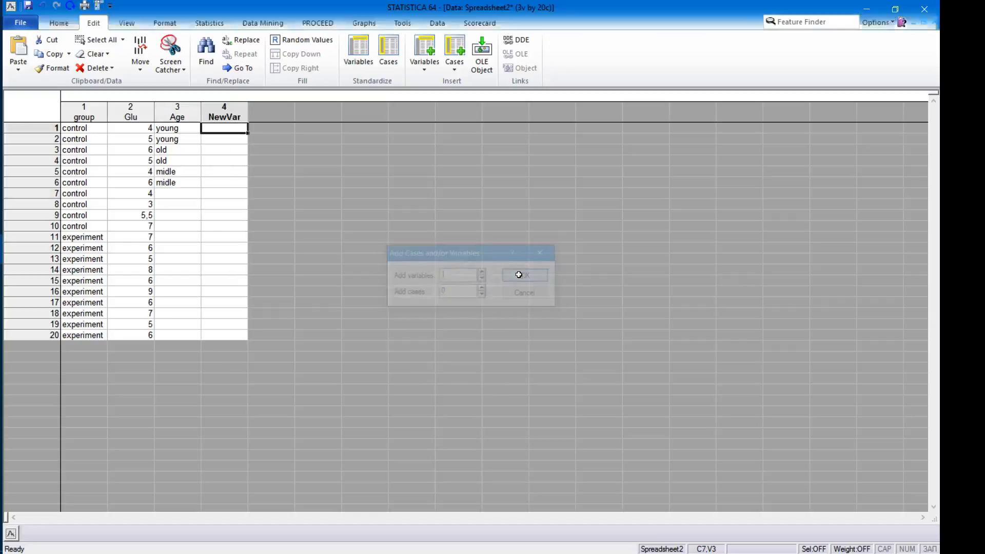
click(574, 186)
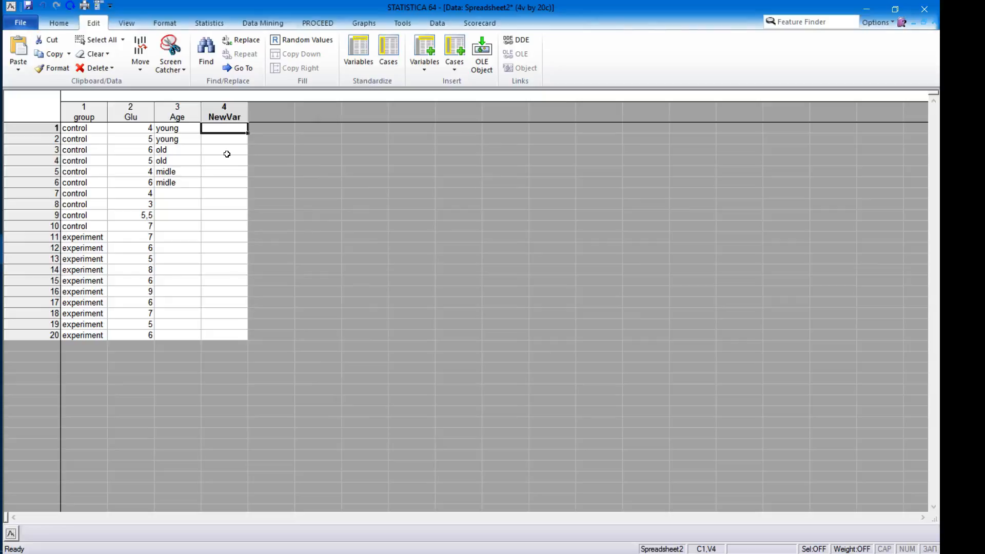
- Copy all 20 values of the group variable into NewVar from case 1, importing them with text labels
mouse_move(1, 189)
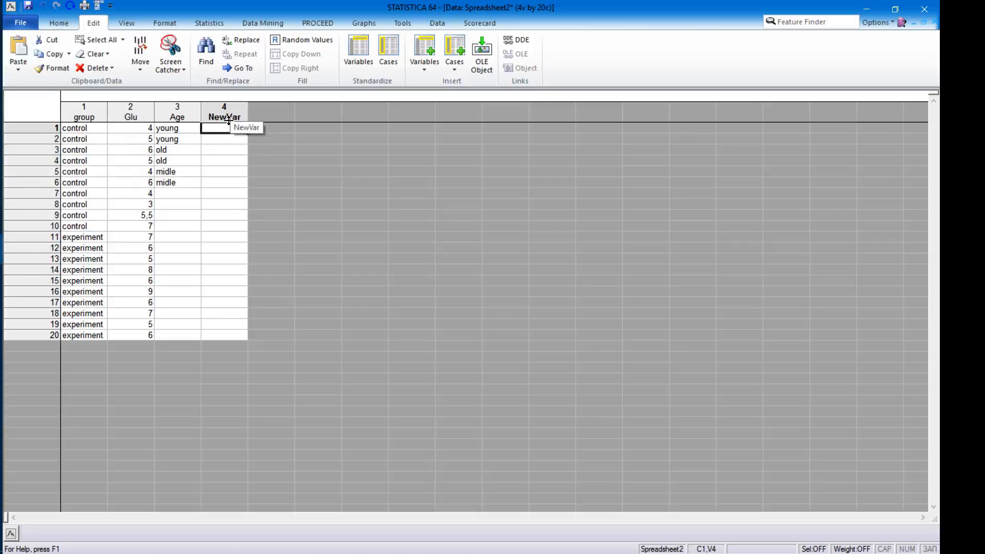
drag(95, 131, 80, 336)
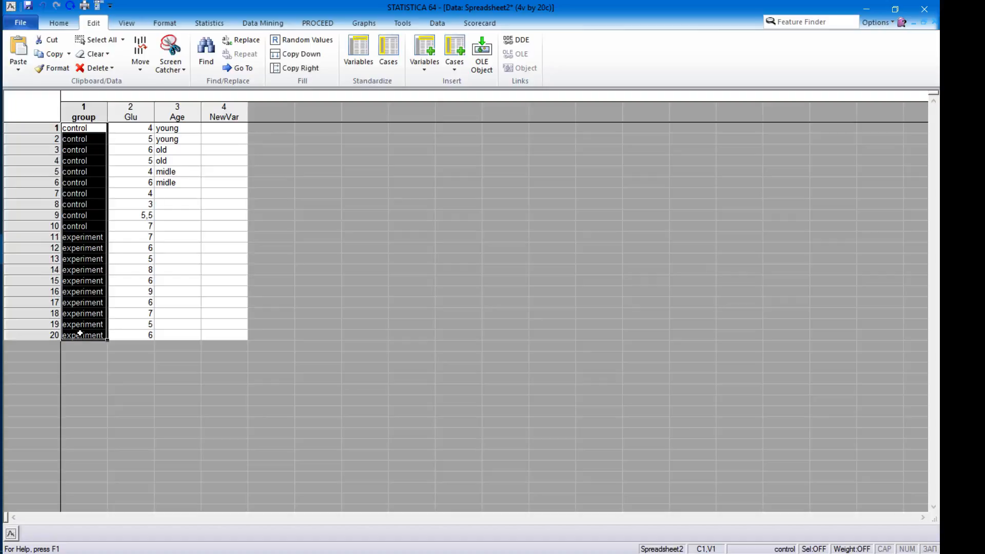
right_click(87, 229)
click(133, 290)
click(221, 130)
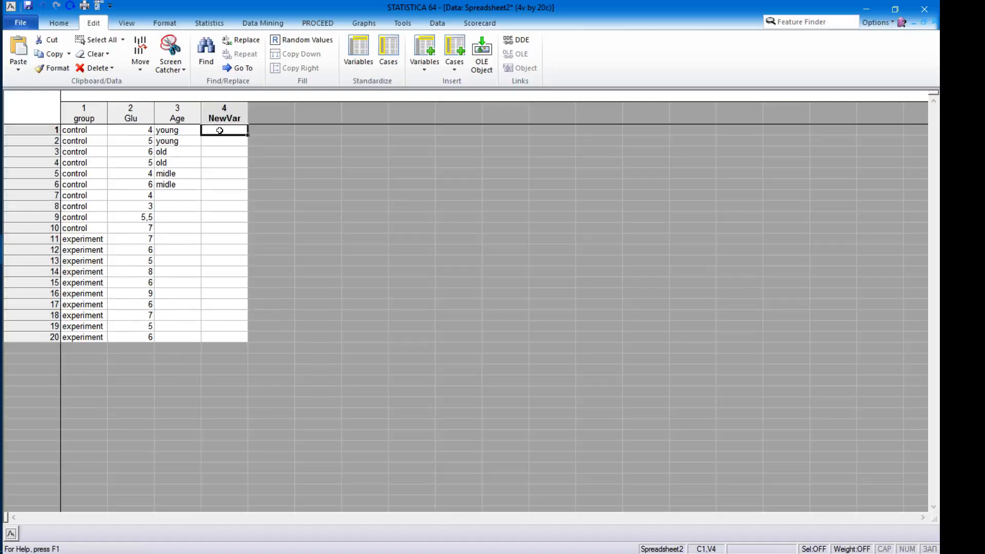
right_click(220, 130)
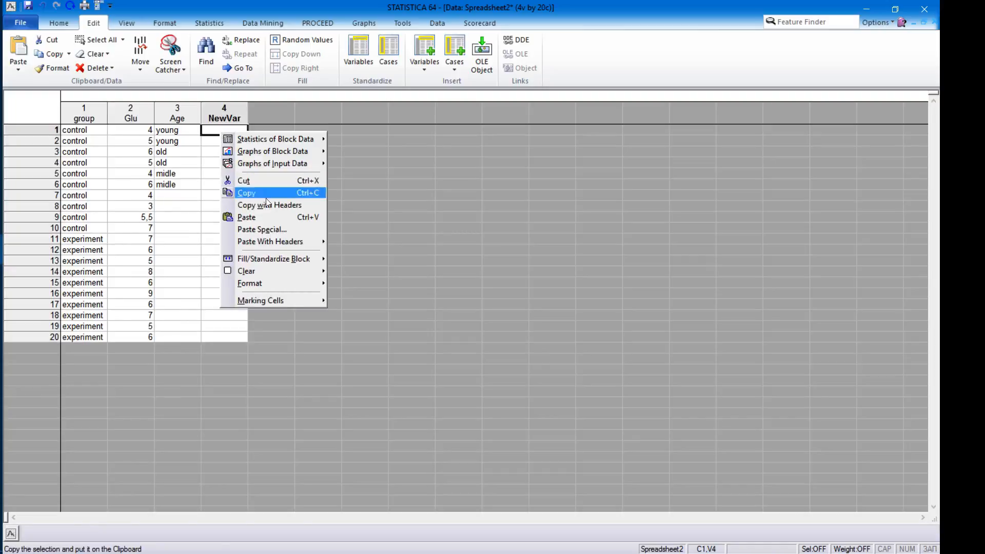
click(267, 219)
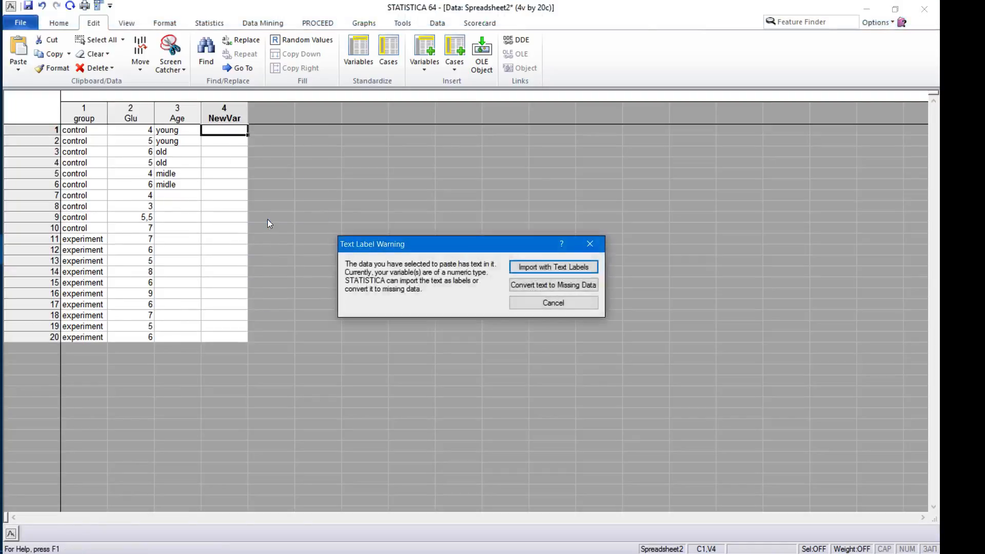
click(534, 266)
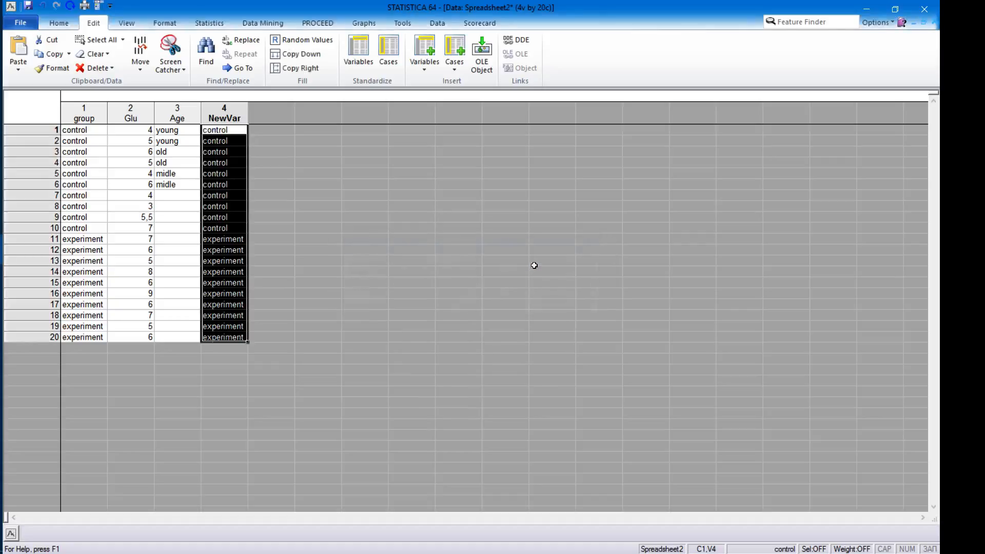
- Check the text labels and numeric codes assigned to NewVar, then close the editor without changes
click(227, 141)
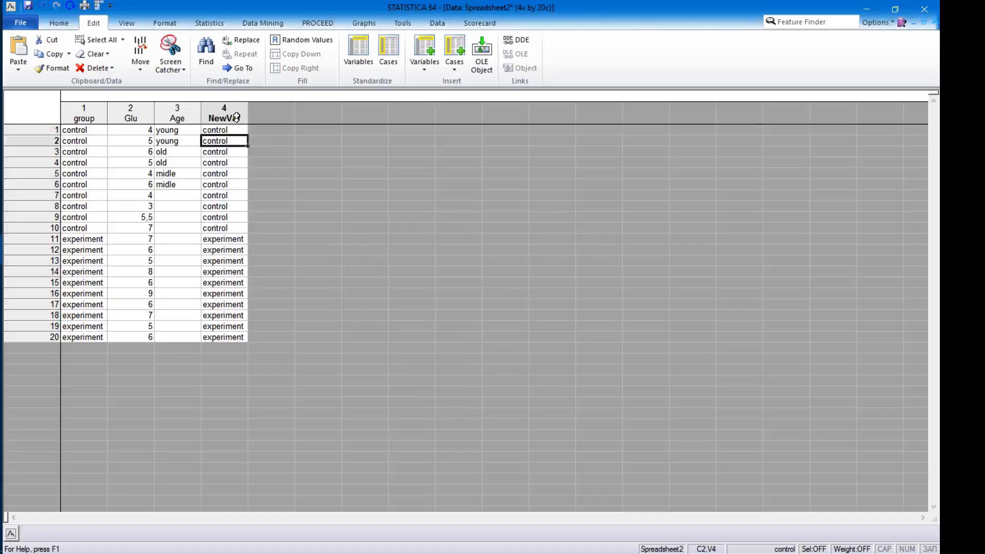
double_click(237, 119)
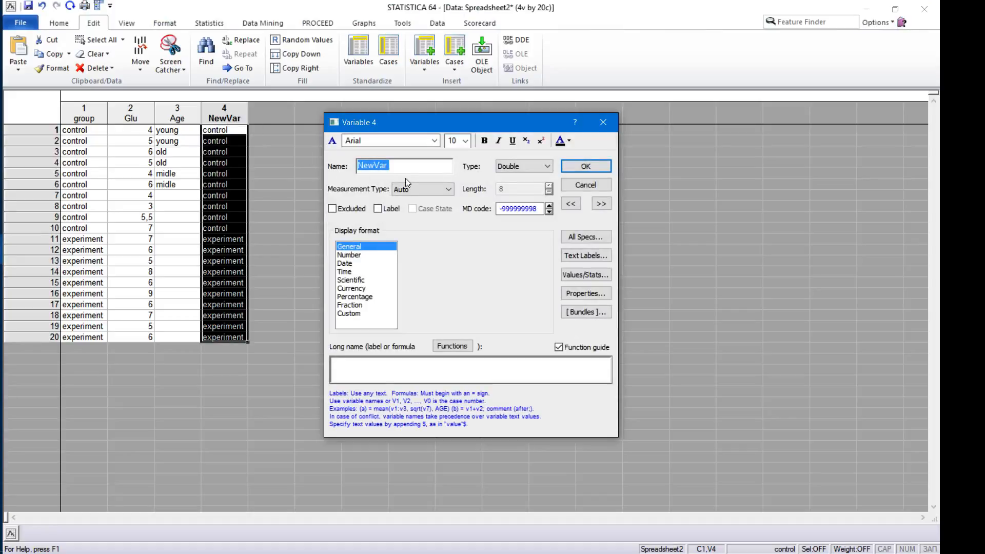
click(581, 255)
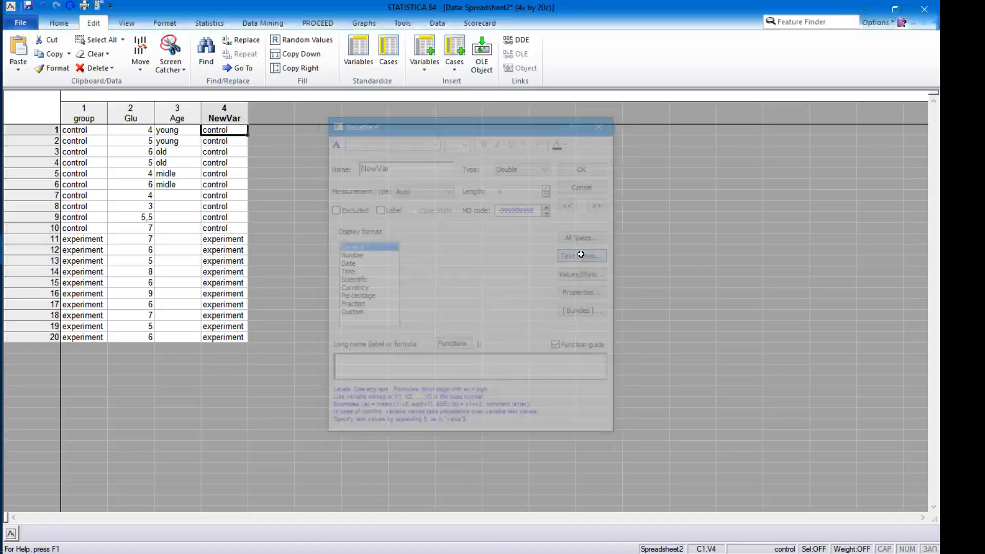
click(579, 224)
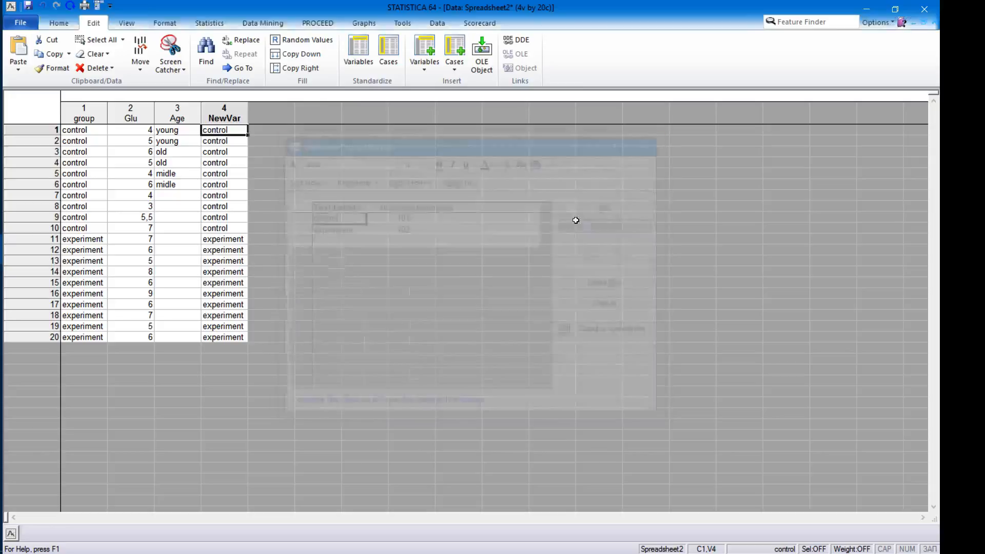